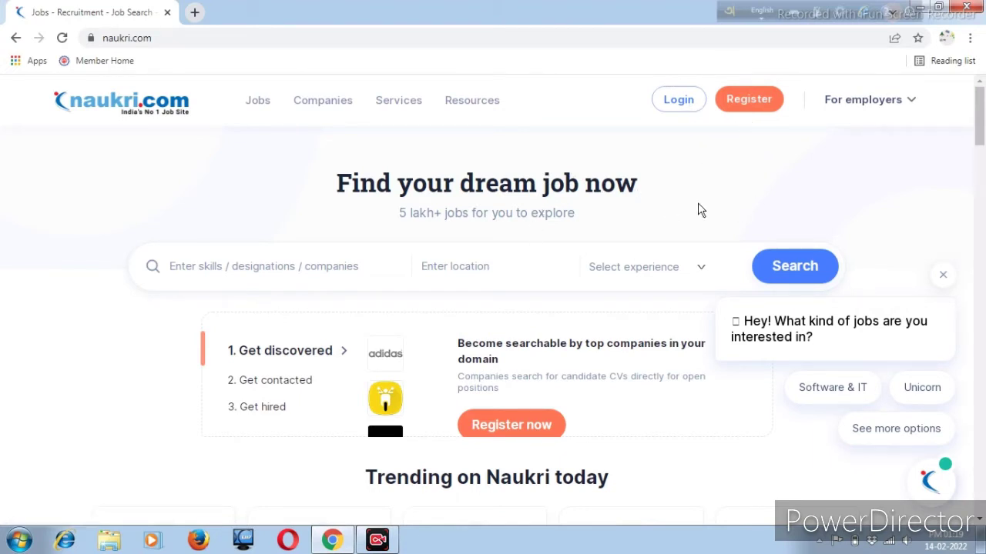
- Open the job seeker registration form and examine its fields from résumé upload and full name down to work status
click(745, 106)
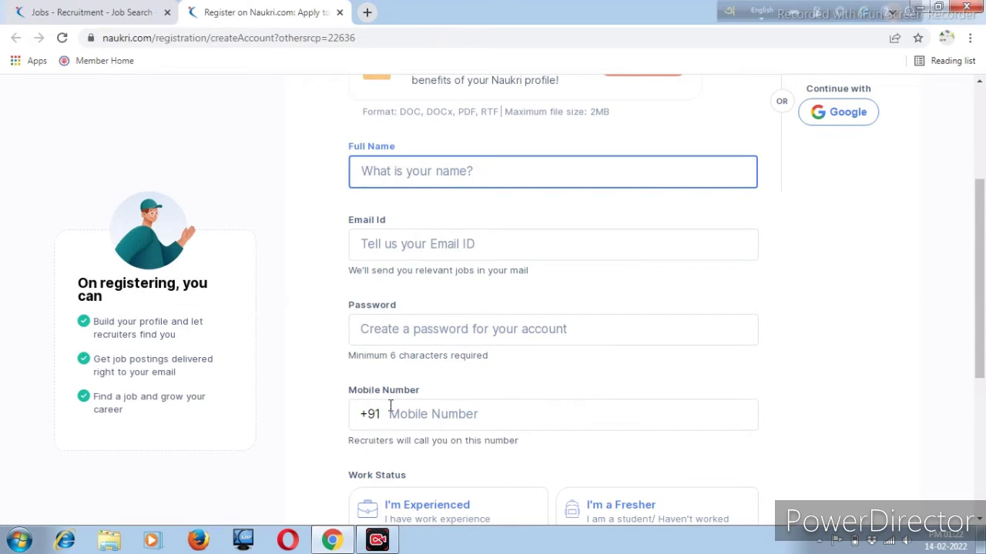
scroll(983, 259, down, 2)
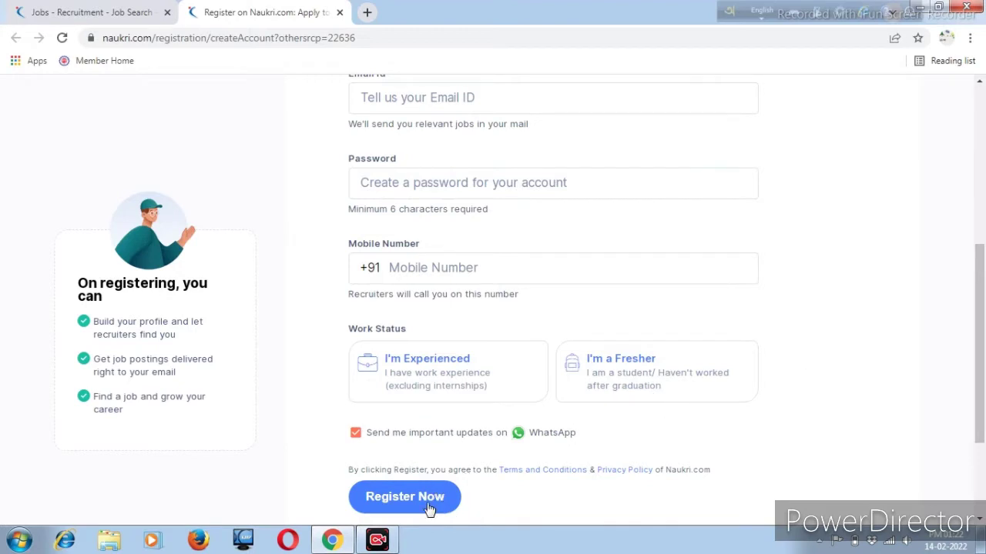
drag(979, 347, 983, 234)
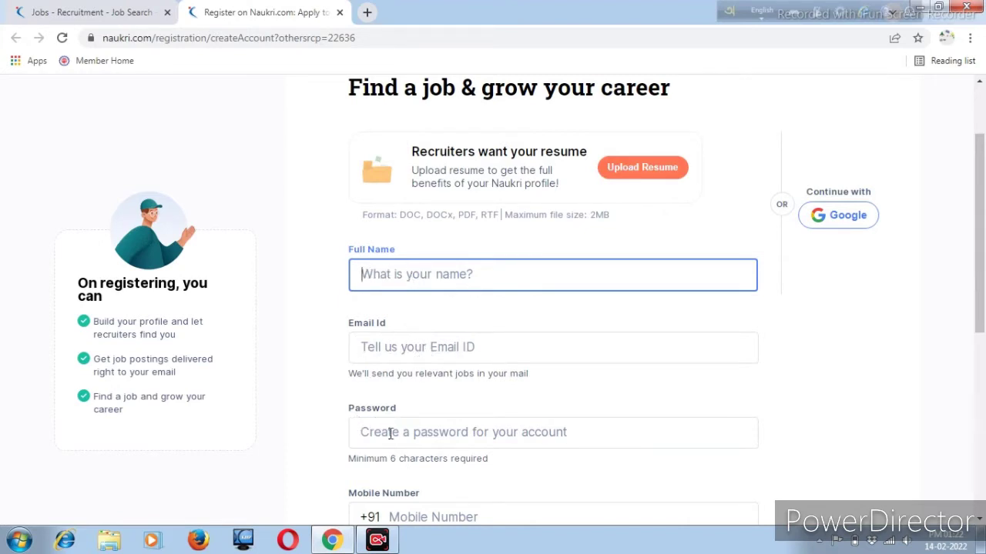
scroll(561, 432, down, 2)
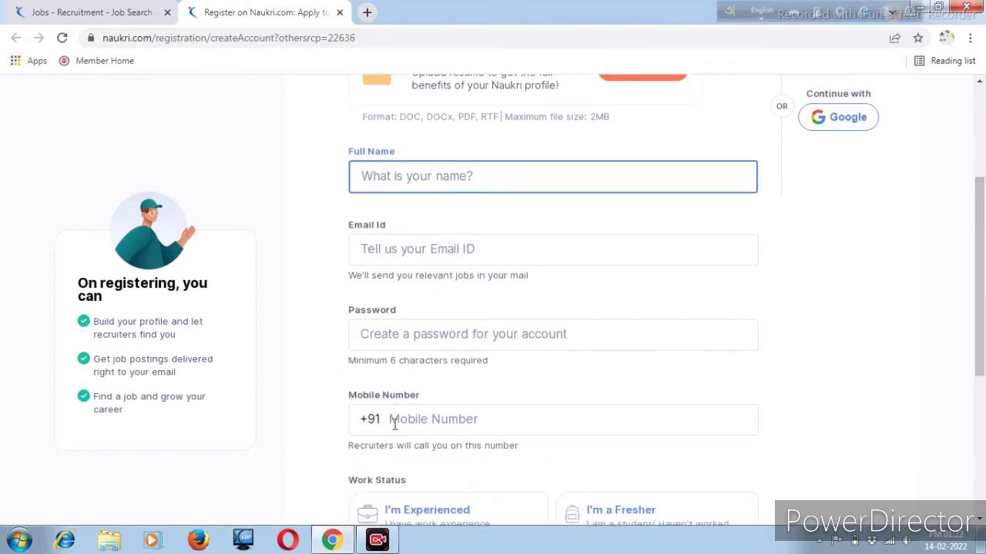
scroll(462, 401, down, 3)
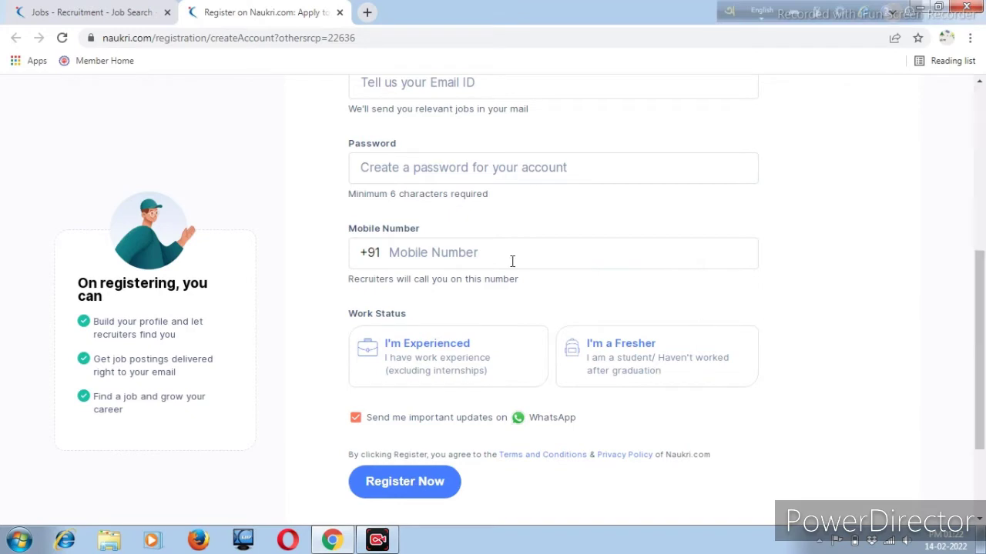
drag(981, 311, 982, 231)
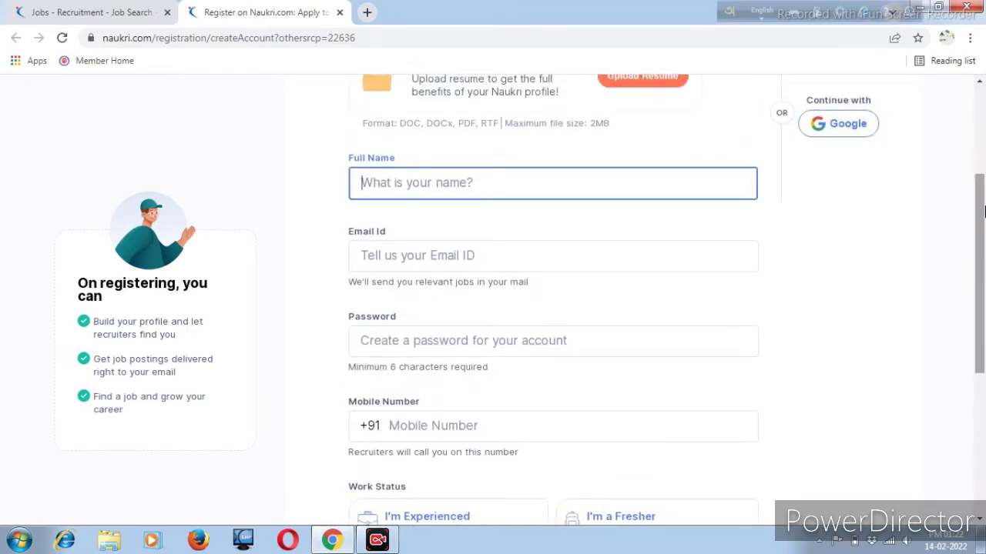
scroll(816, 379, down, 1)
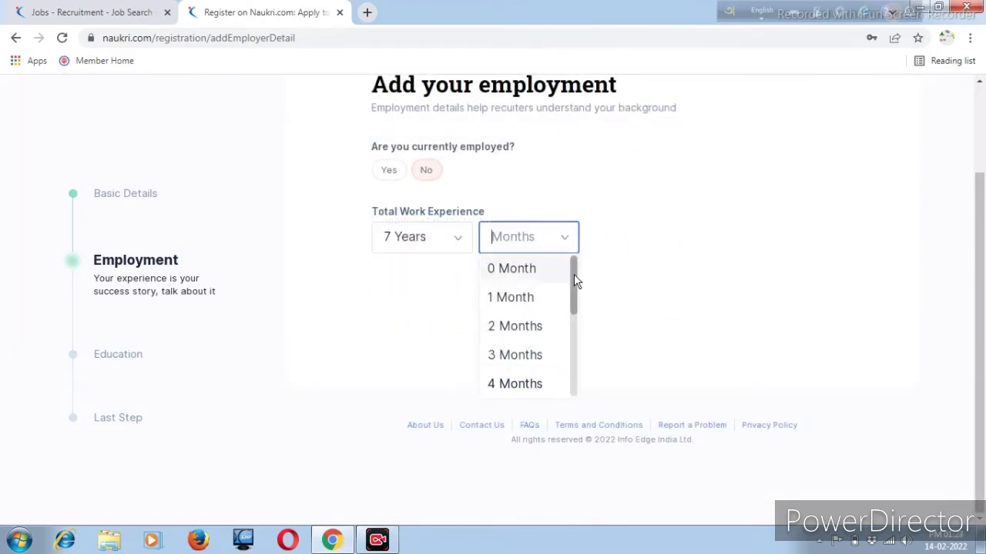
- Set the months part of the total work experience to 4 Months
scroll(573, 286, down, 1)
scroll(574, 291, down, 1)
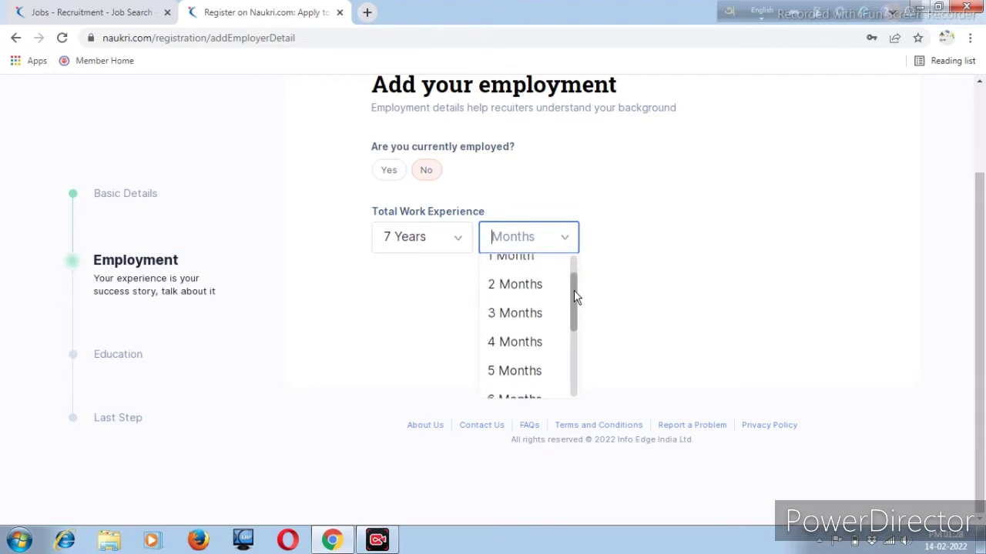
click(507, 345)
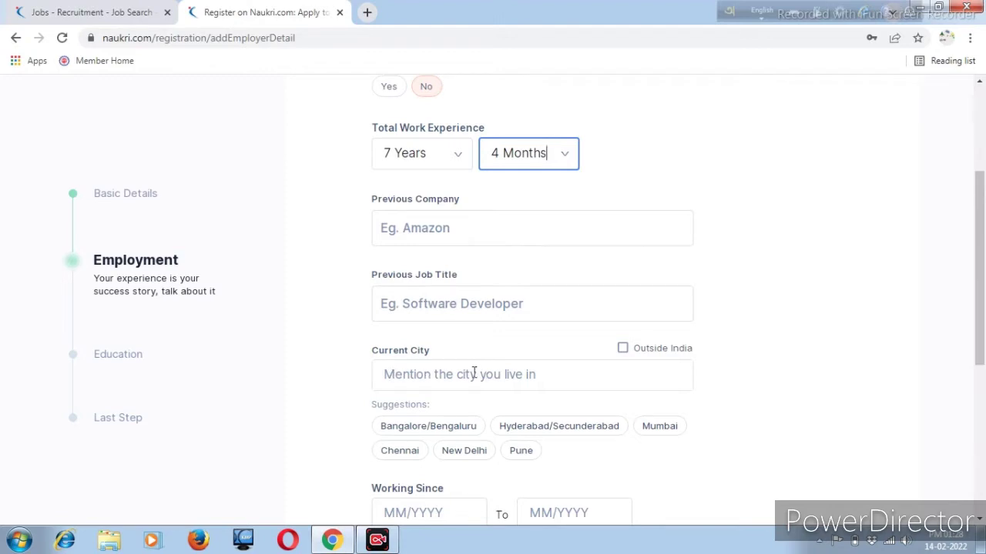
- Examine the blank employment fields from previous company and job title down to annual salary and availability to join
drag(981, 322, 981, 337)
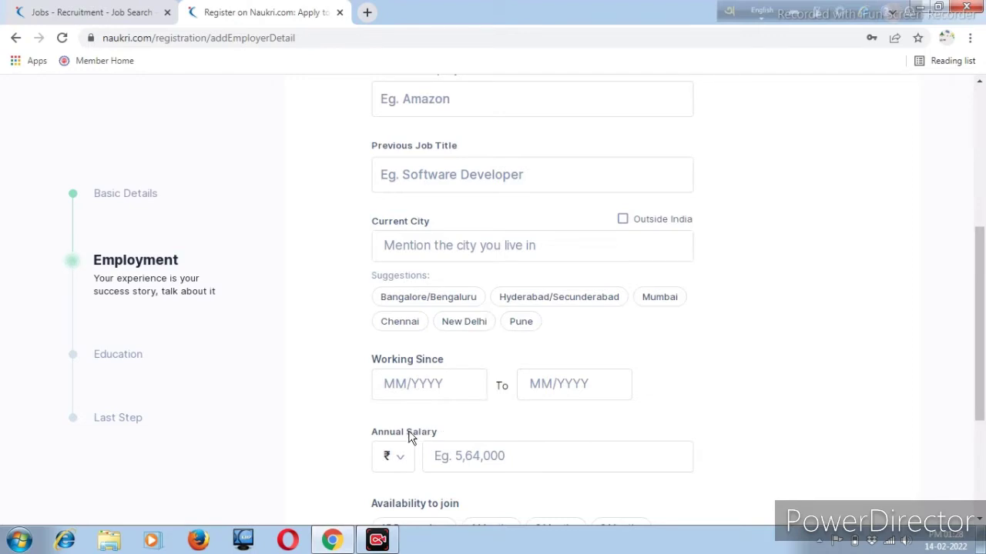
drag(983, 314, 982, 357)
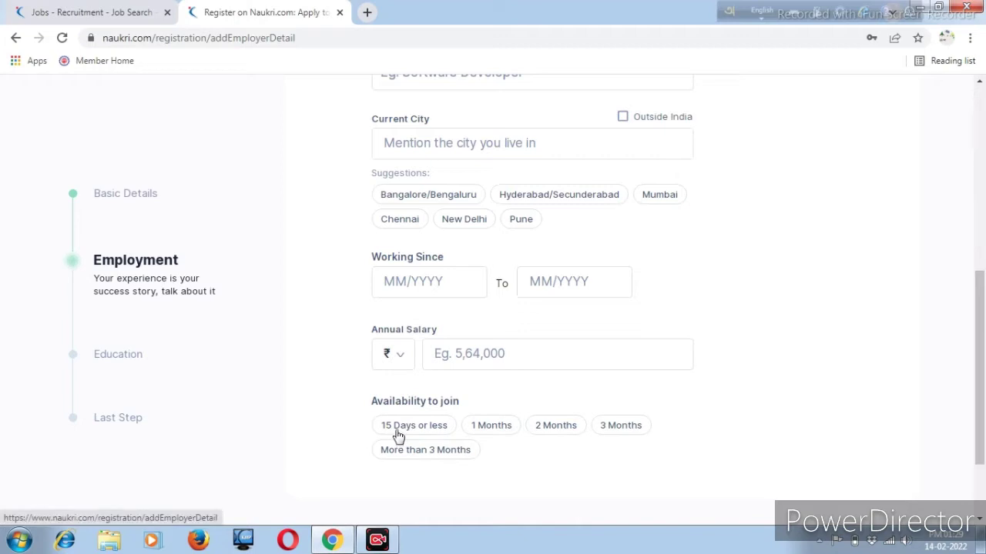
scroll(971, 231, up, 3)
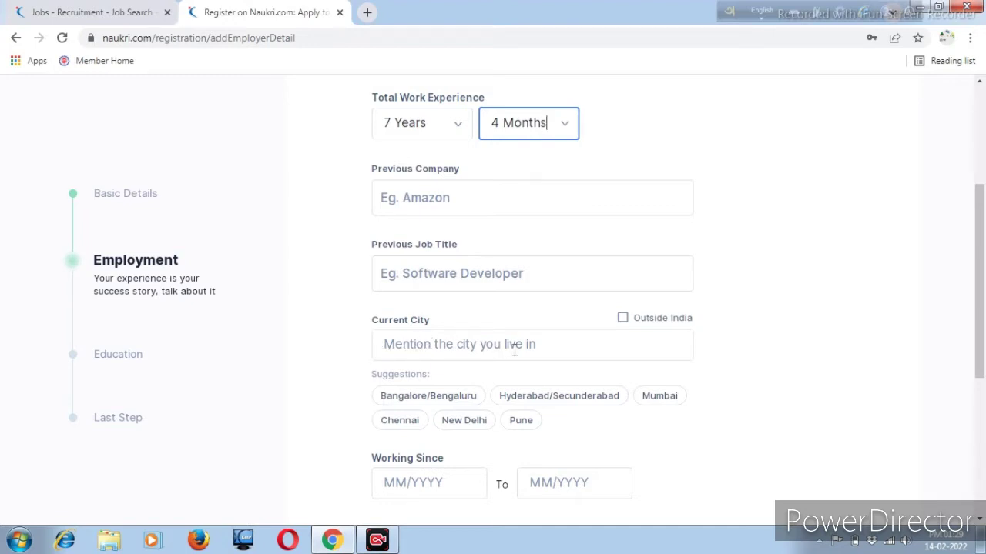
scroll(917, 381, down, 2)
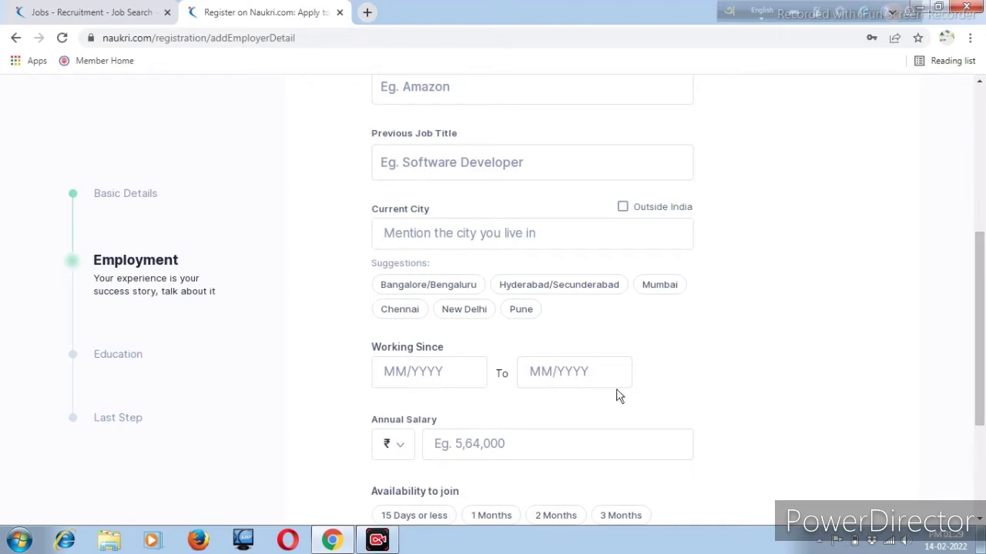
drag(982, 320, 981, 388)
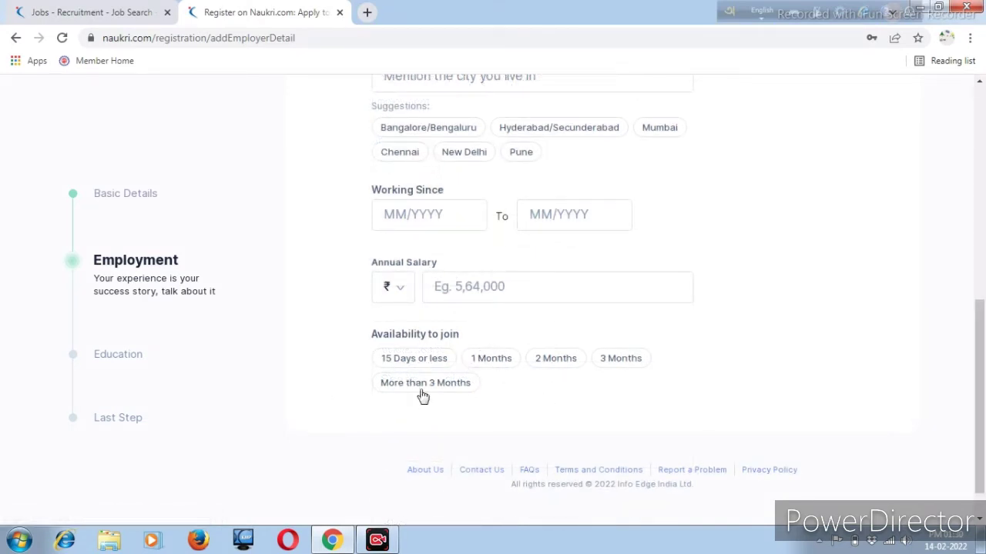
- Review the filled-in employment details and examine the industry, department and key skills fields beneath them
drag(982, 343, 963, 202)
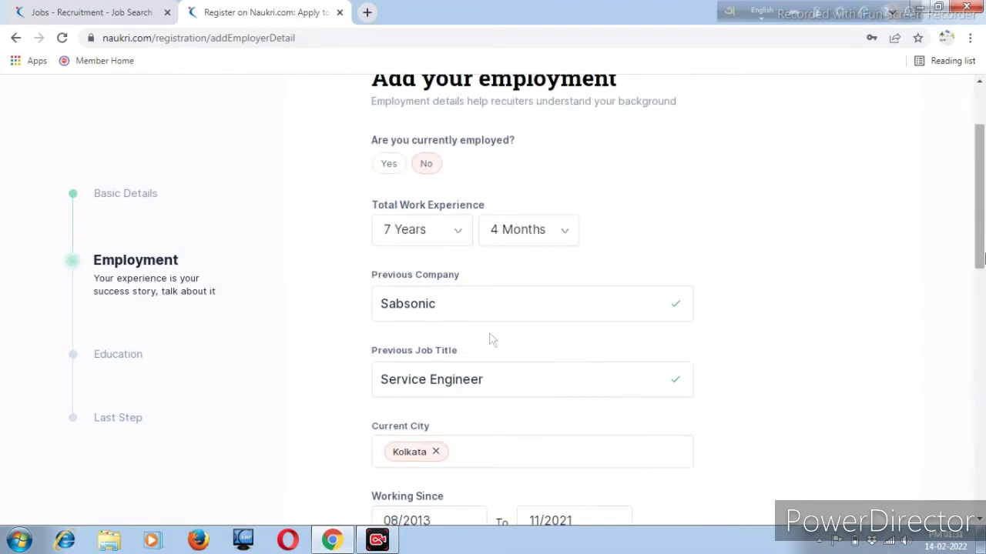
scroll(488, 338, down, 2)
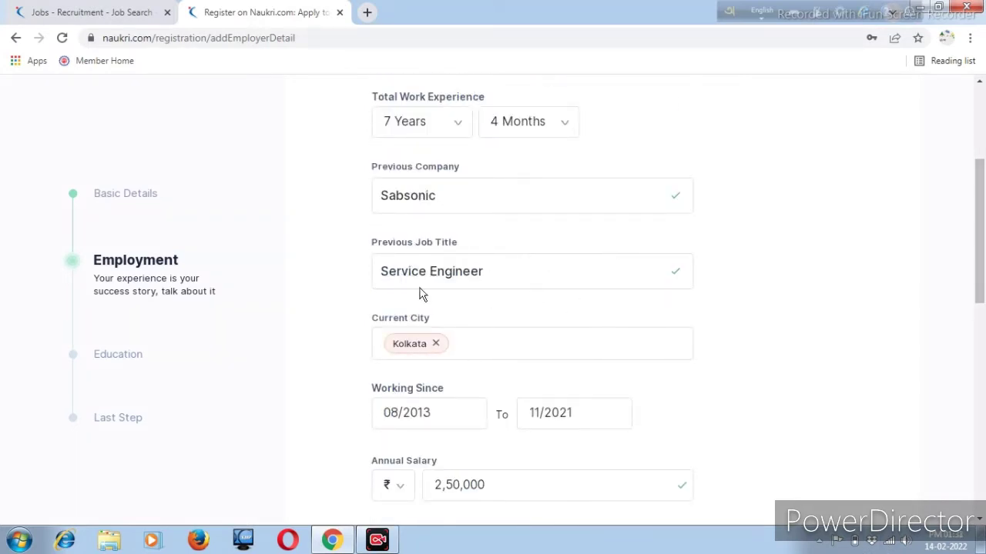
scroll(984, 238, down, 2)
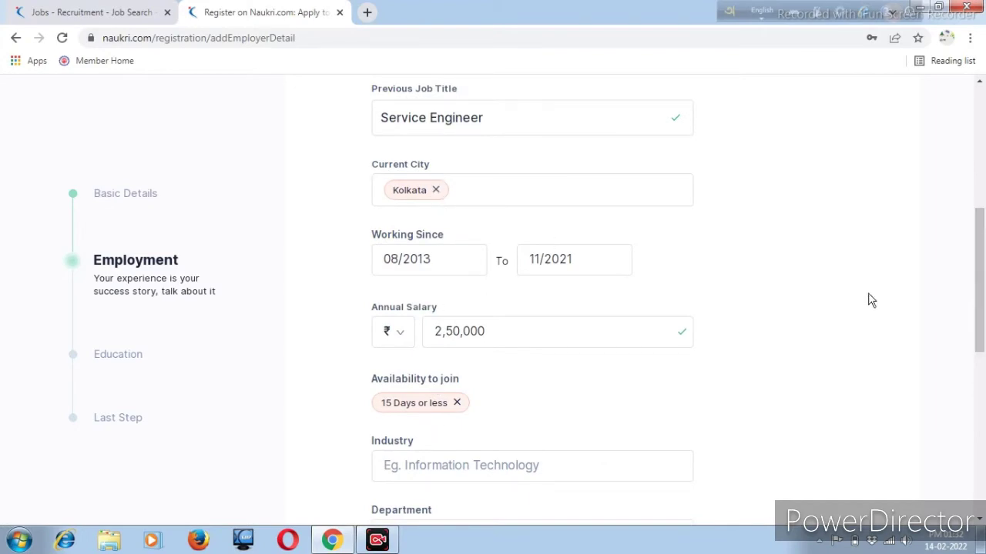
scroll(983, 239, down, 2)
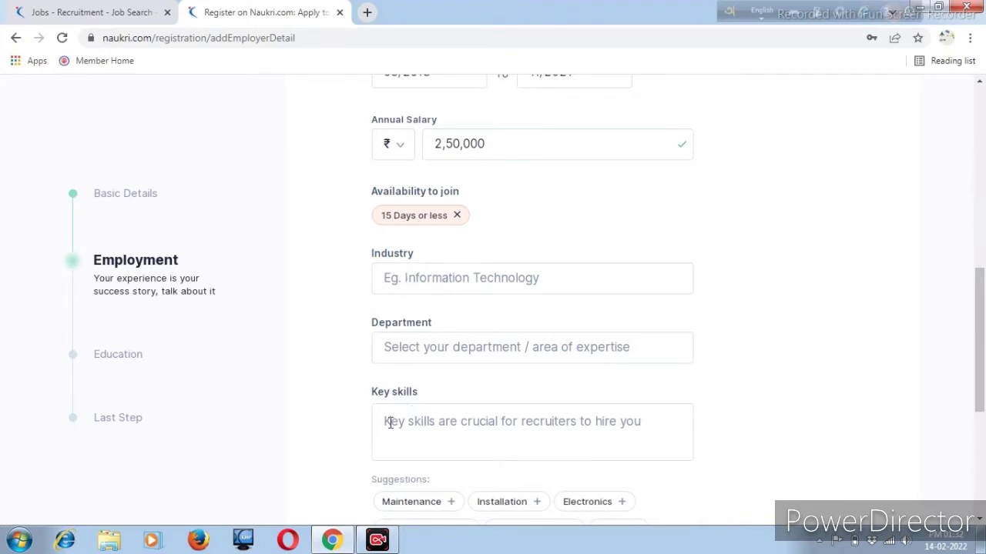
scroll(769, 339, down, 1)
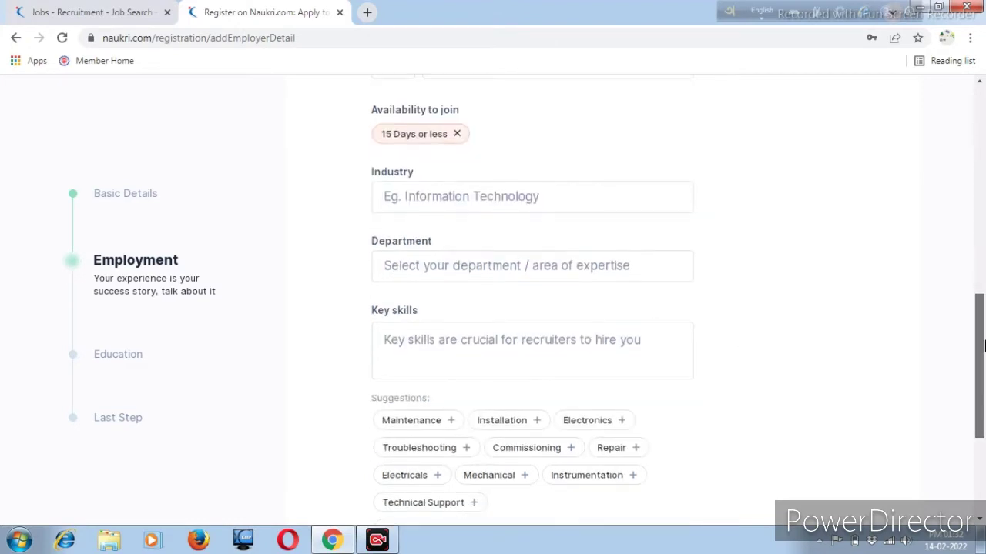
drag(978, 341, 970, 270)
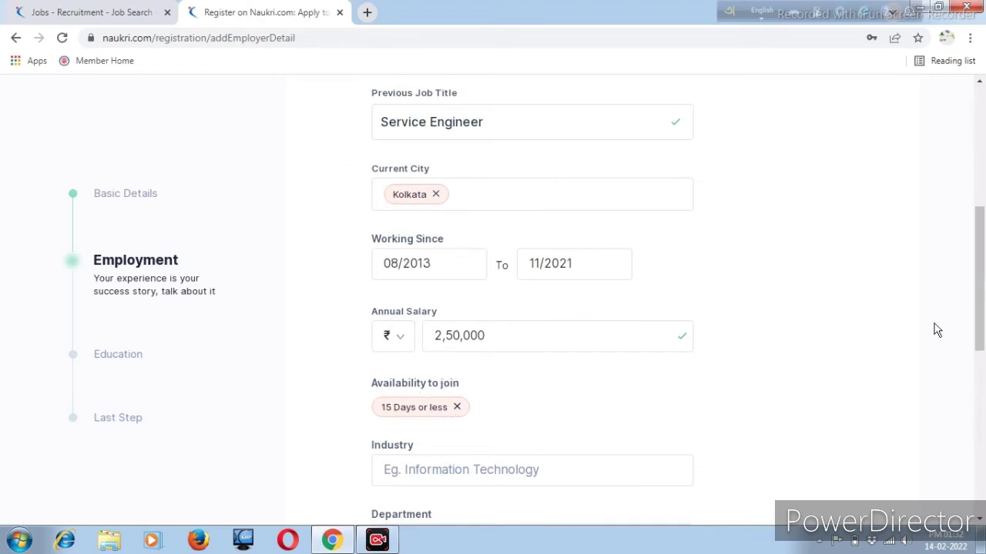
scroll(980, 288, down, 2)
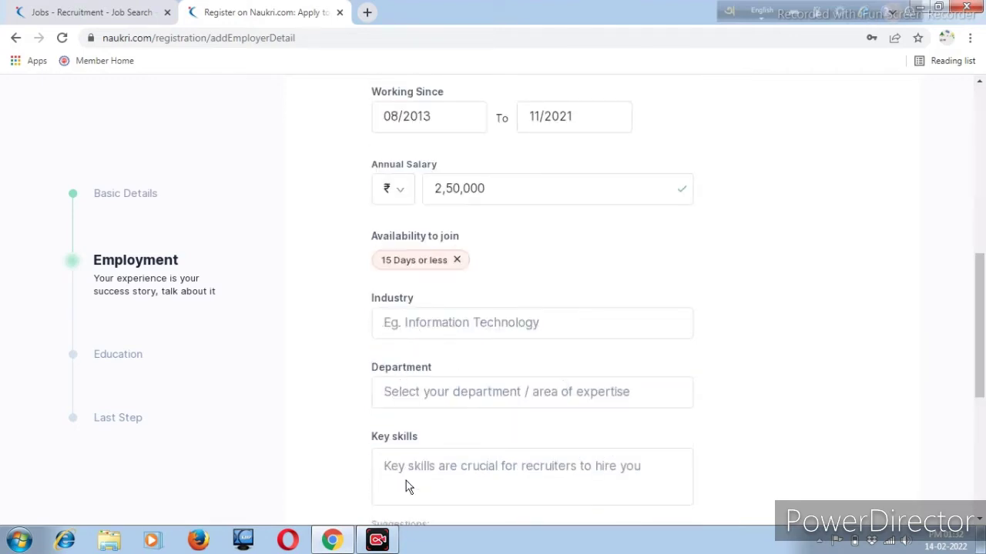
scroll(978, 304, down, 3)
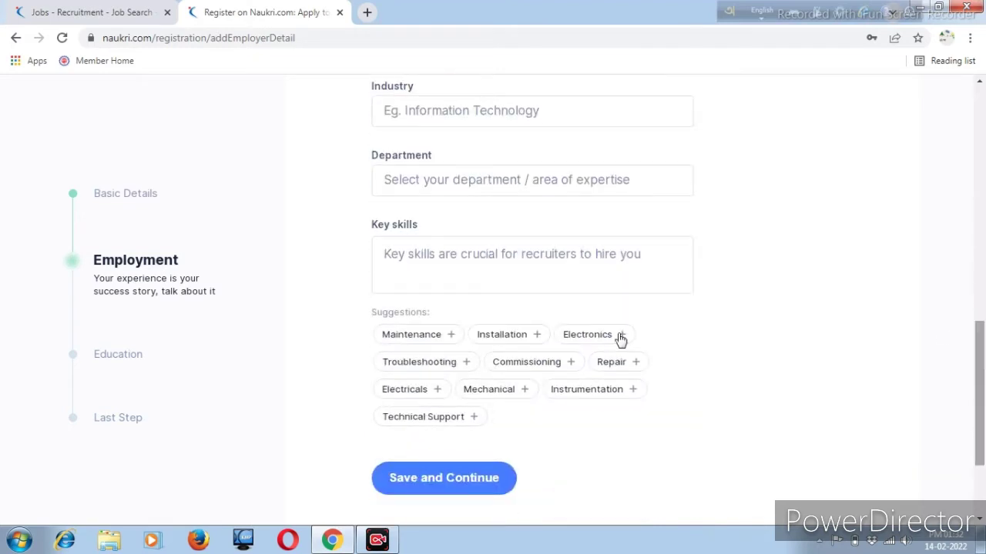
scroll(972, 314, up, 3)
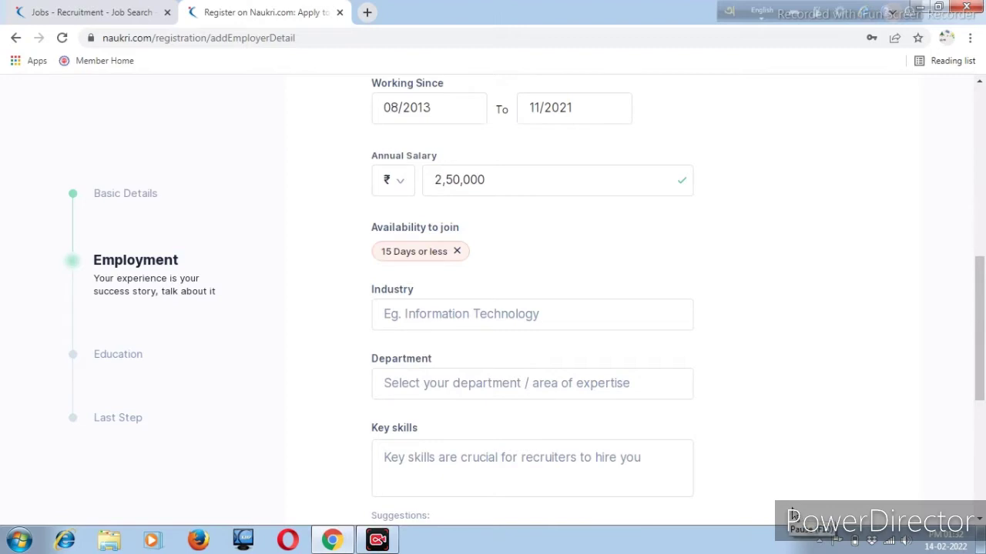
- Set the industry in the employment details to IT Services & Consulting
click(513, 333)
drag(977, 269, 979, 305)
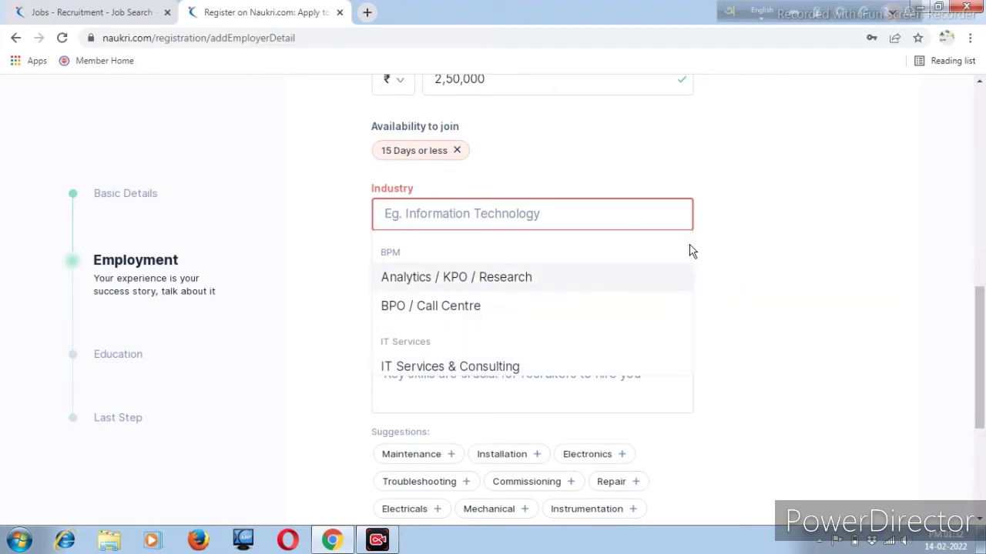
mouse_move(689, 248)
mouse_down()
mouse_move(690, 259)
mouse_move(687, 245)
mouse_up()
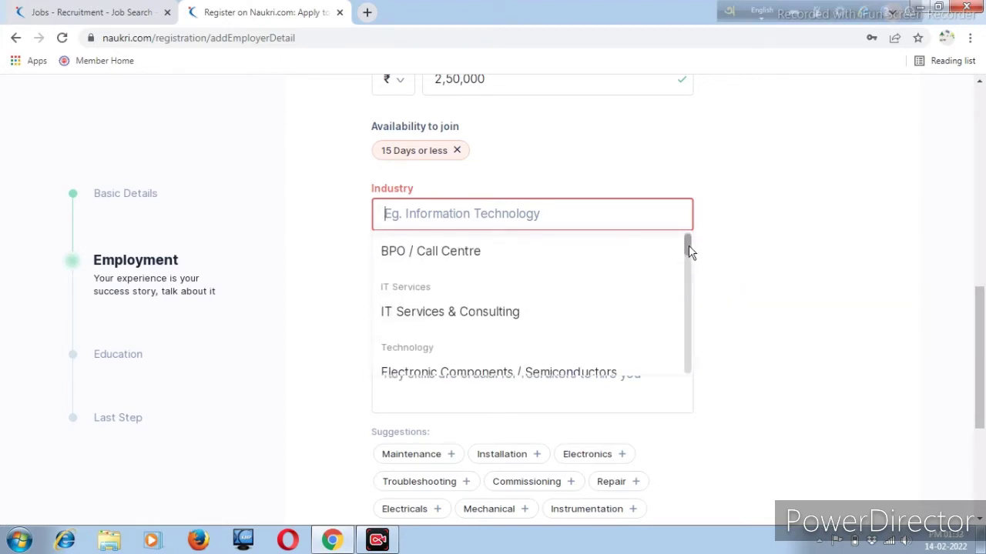
click(462, 311)
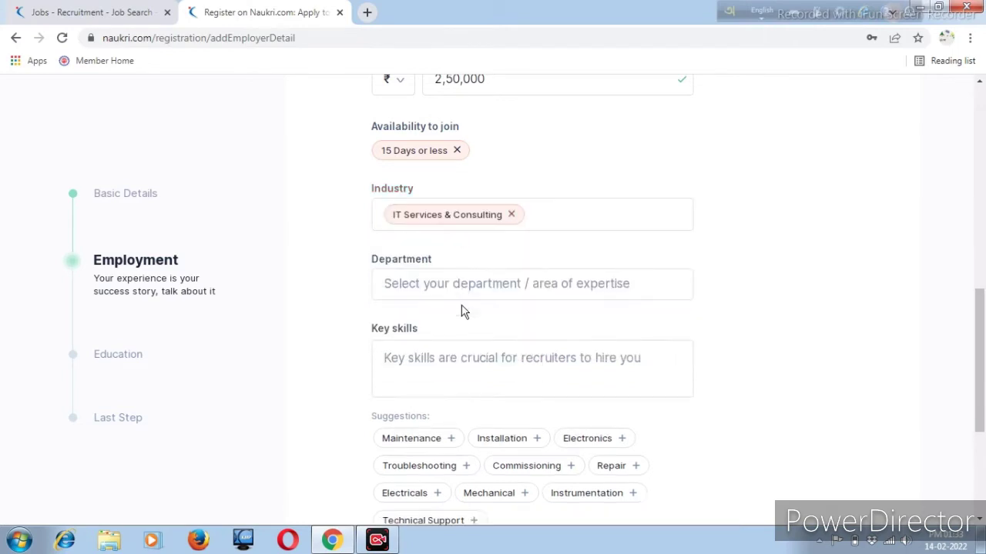
mouse_move(980, 338)
mouse_down()
mouse_move(982, 315)
mouse_move(981, 343)
mouse_up()
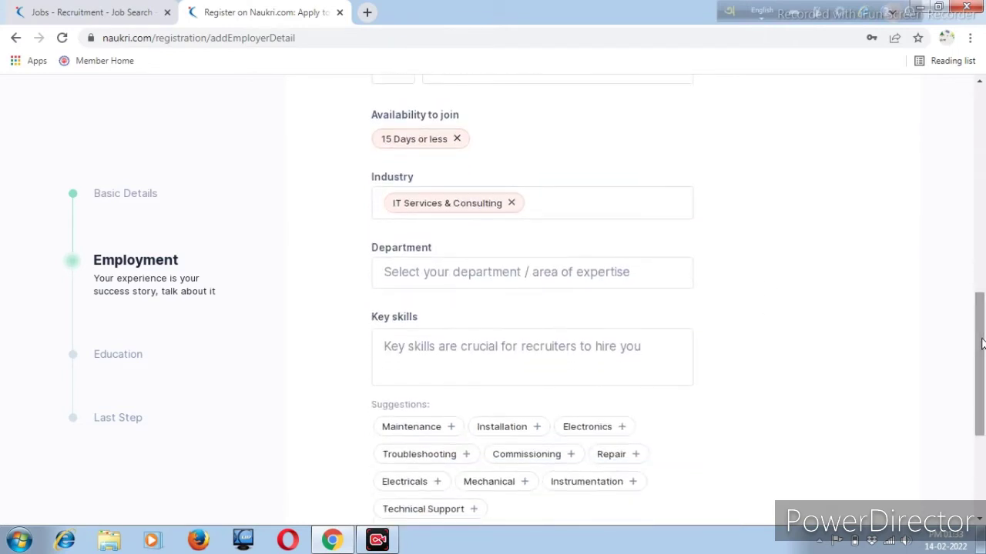
click(609, 277)
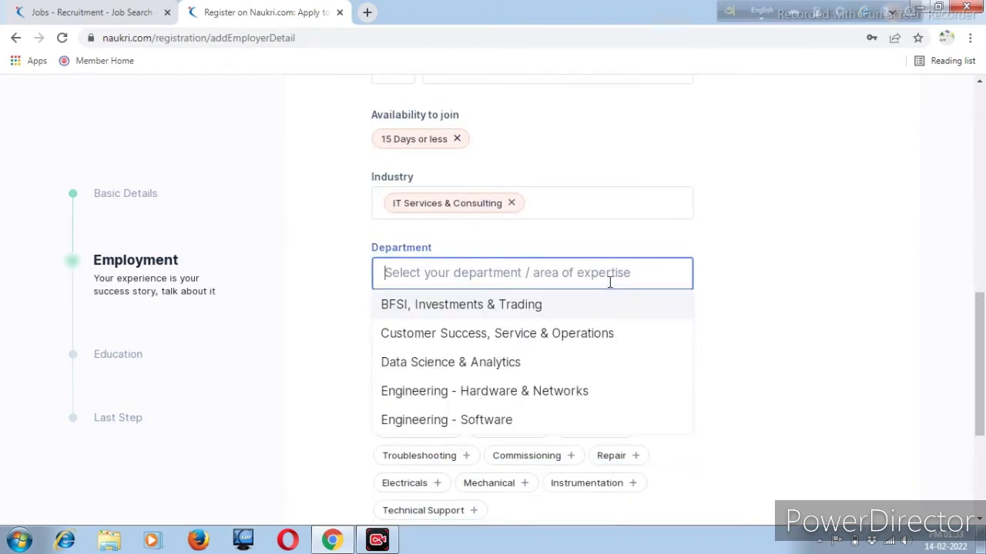
click(479, 420)
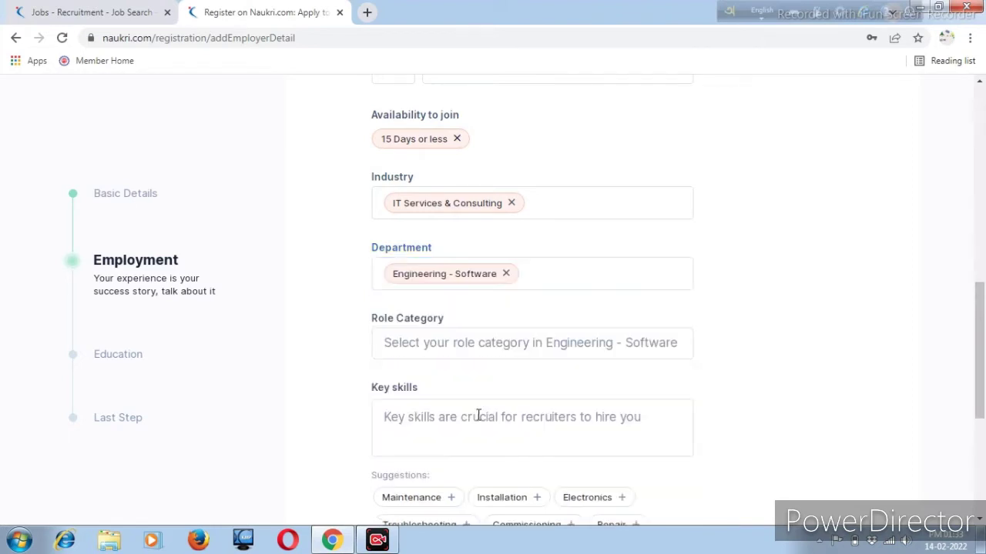
click(506, 274)
- Set the department to Engineering - Hardware & Networks and the role category to Hardware
click(500, 274)
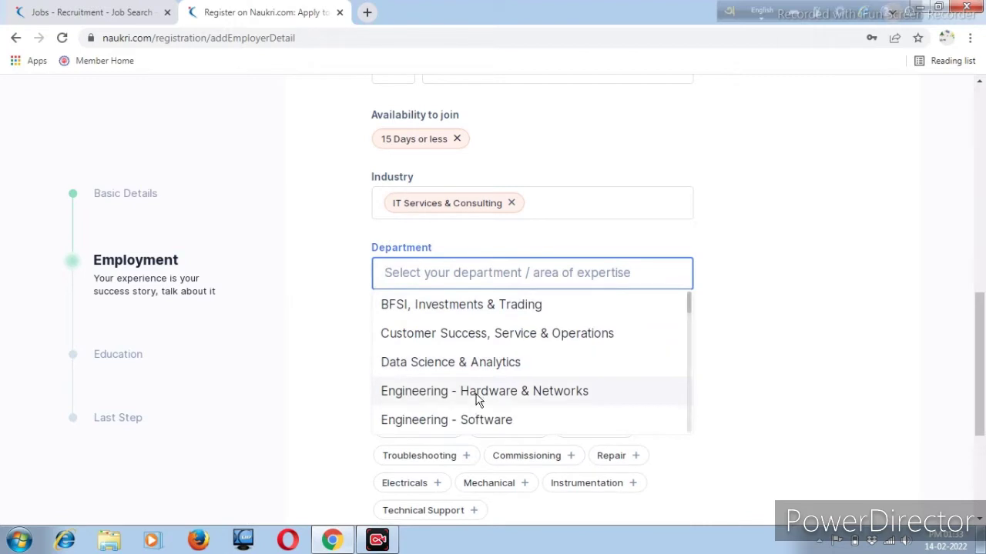
click(476, 396)
scroll(982, 295, down, 1)
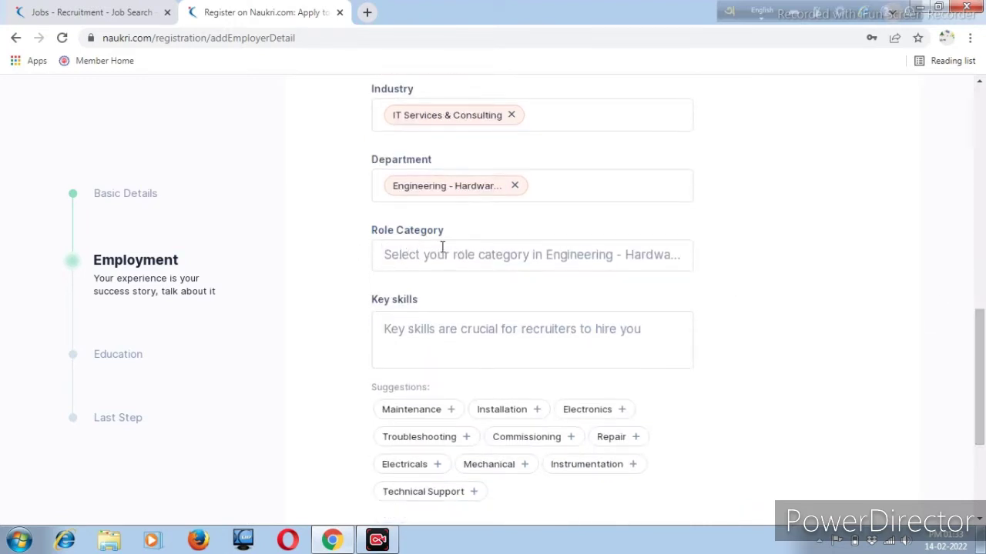
click(445, 255)
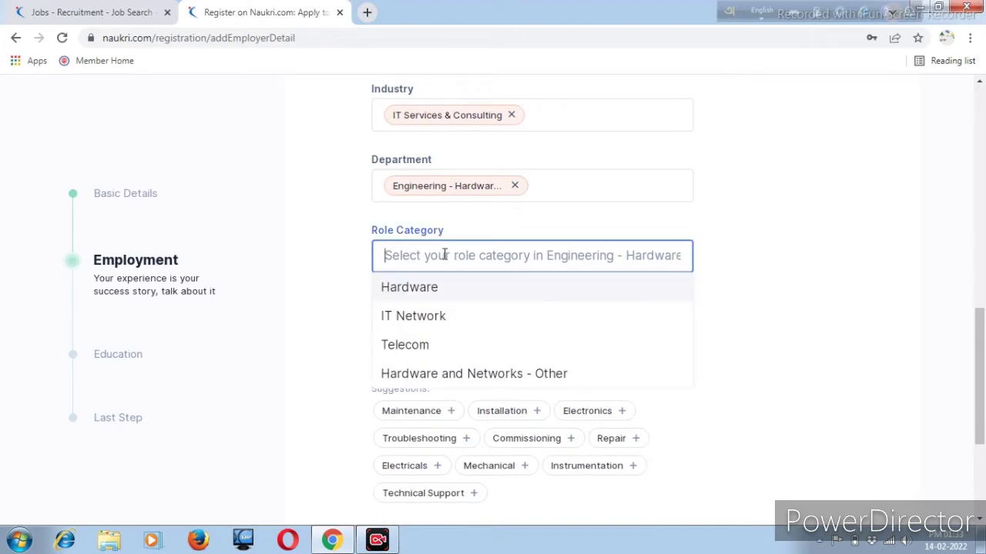
click(418, 287)
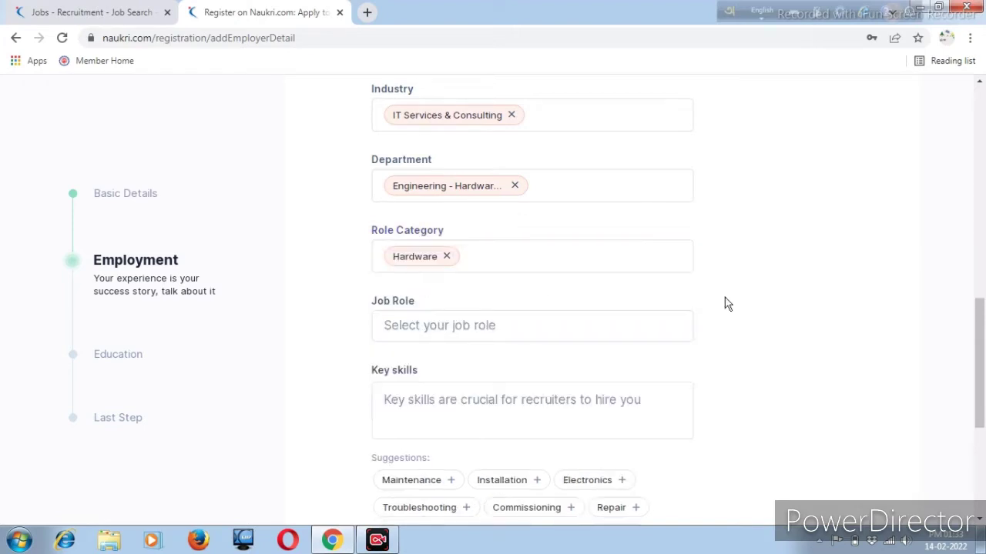
- Set the job role in the employment details to Hardware Installation & Maintenance
click(436, 329)
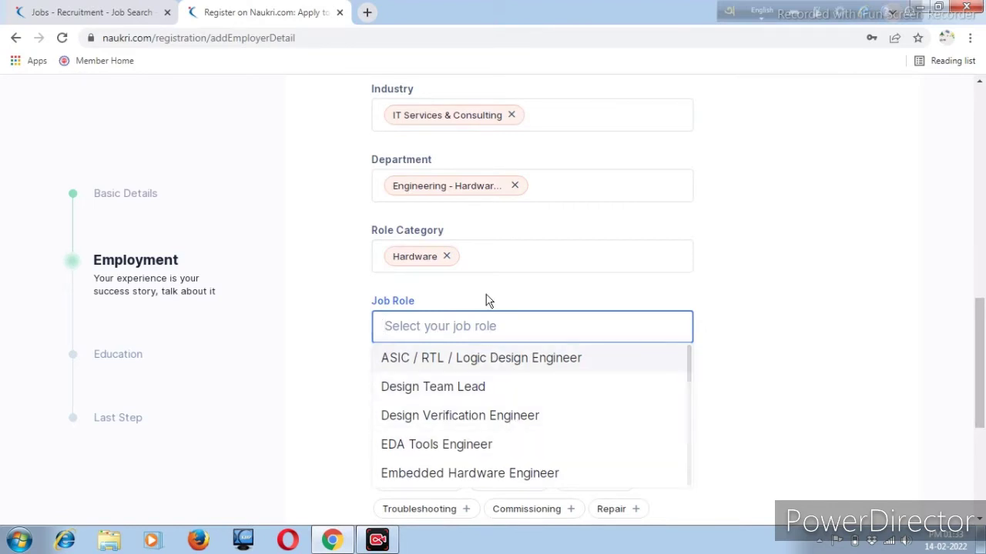
drag(981, 323, 982, 348)
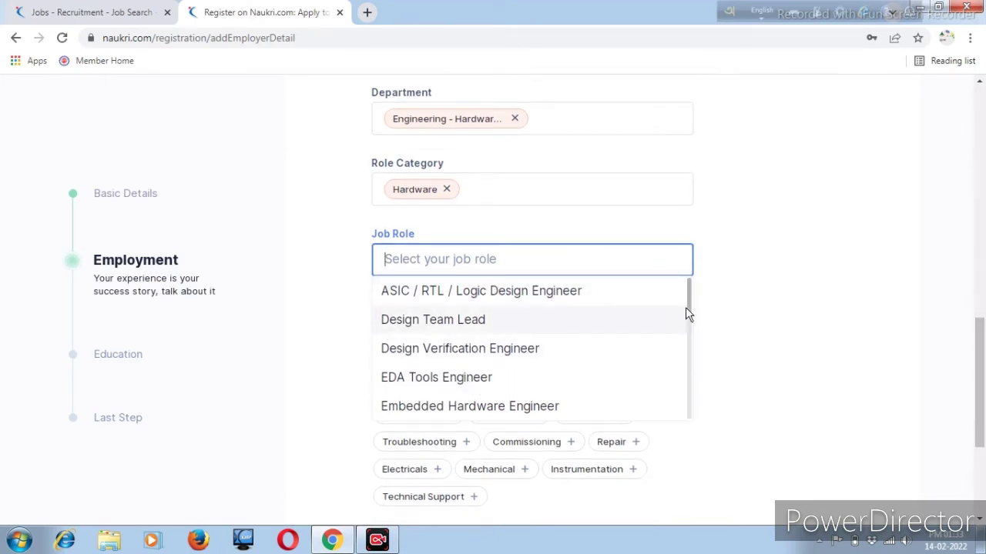
scroll(687, 314, down, 3)
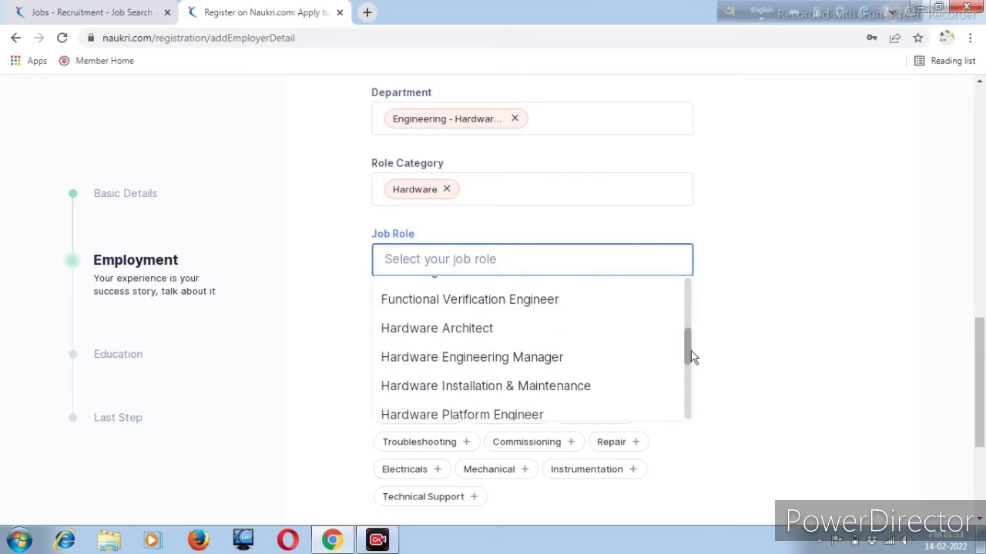
click(532, 389)
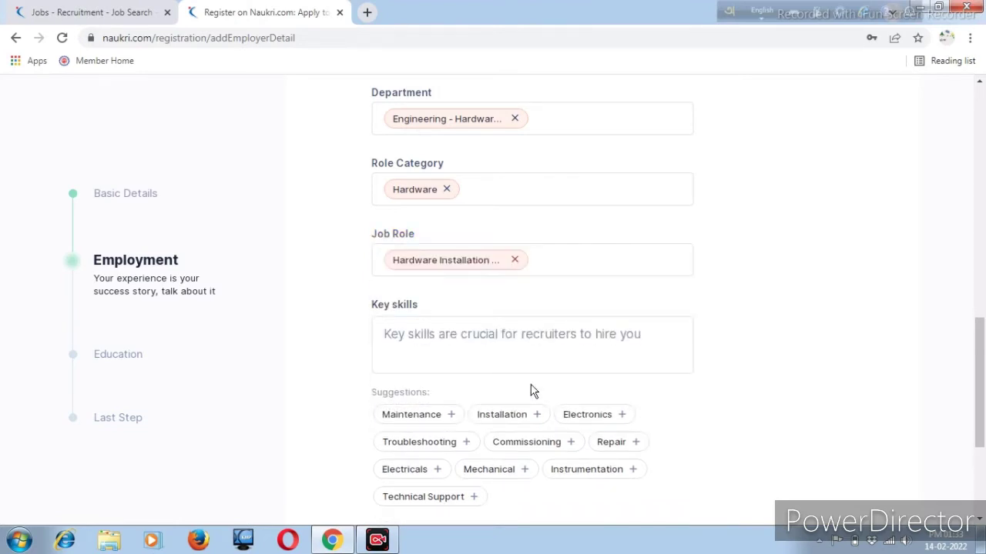
- Add Mobile Repairing as a key skill from the matching suggestions
click(511, 347)
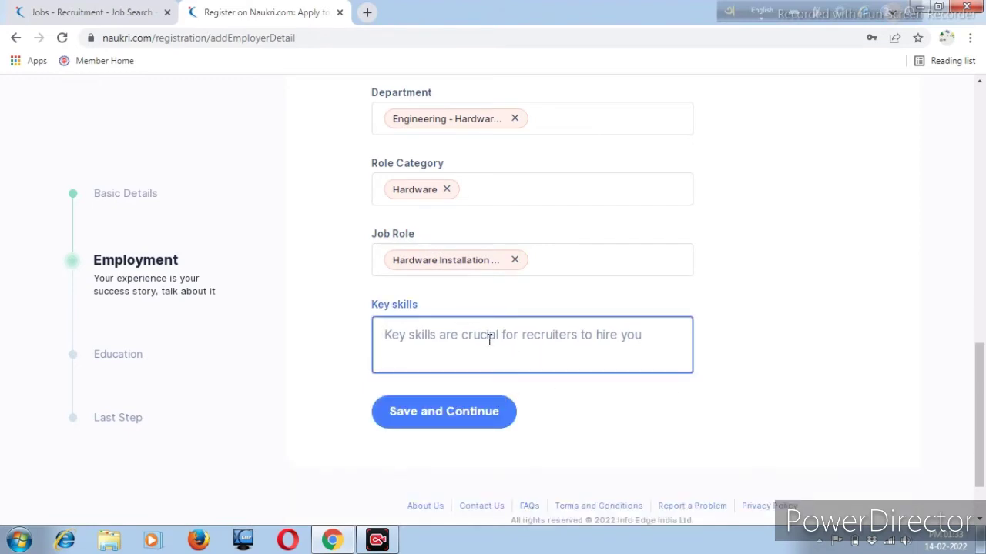
key(Caps_Lock)
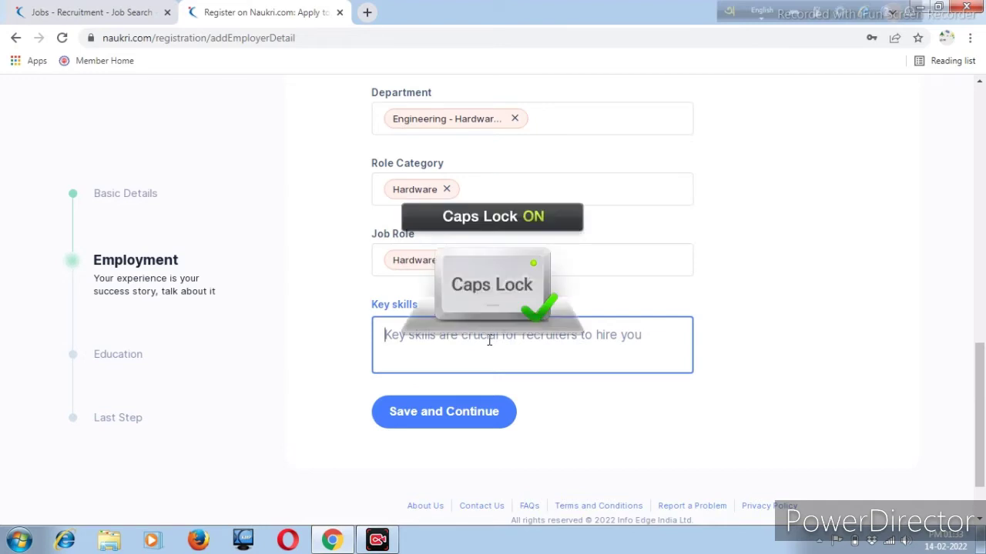
text(M)
key(Caps_Lock)
text(obile )
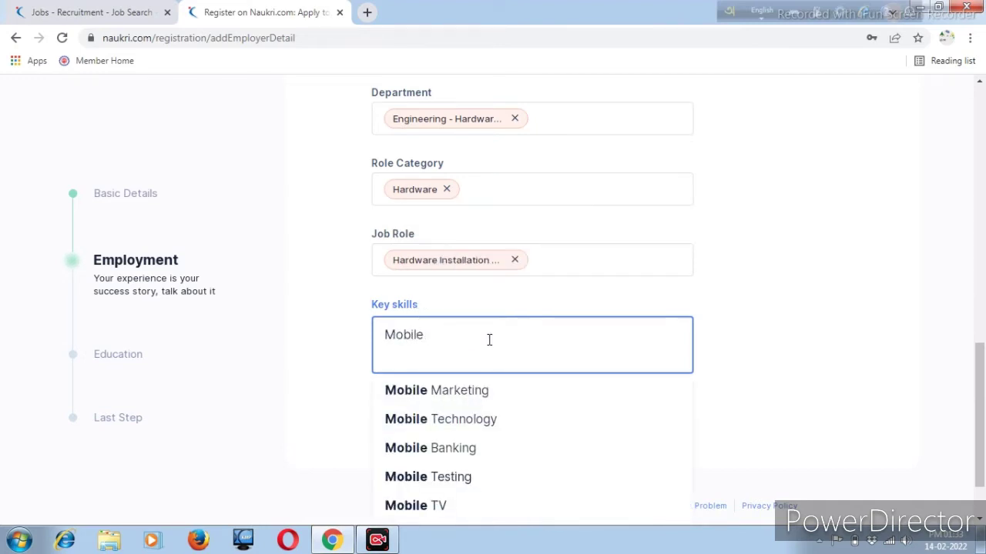
text(rep)
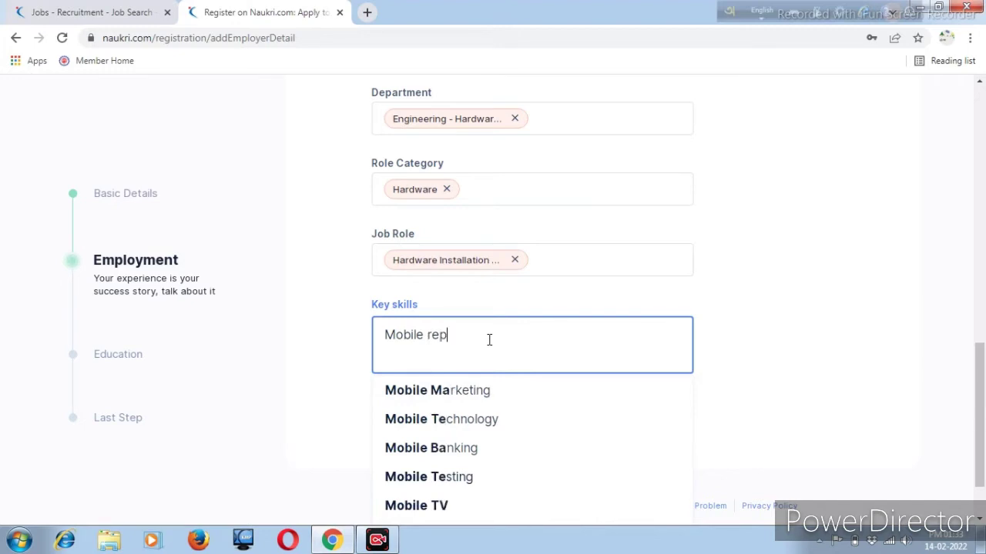
text(airing)
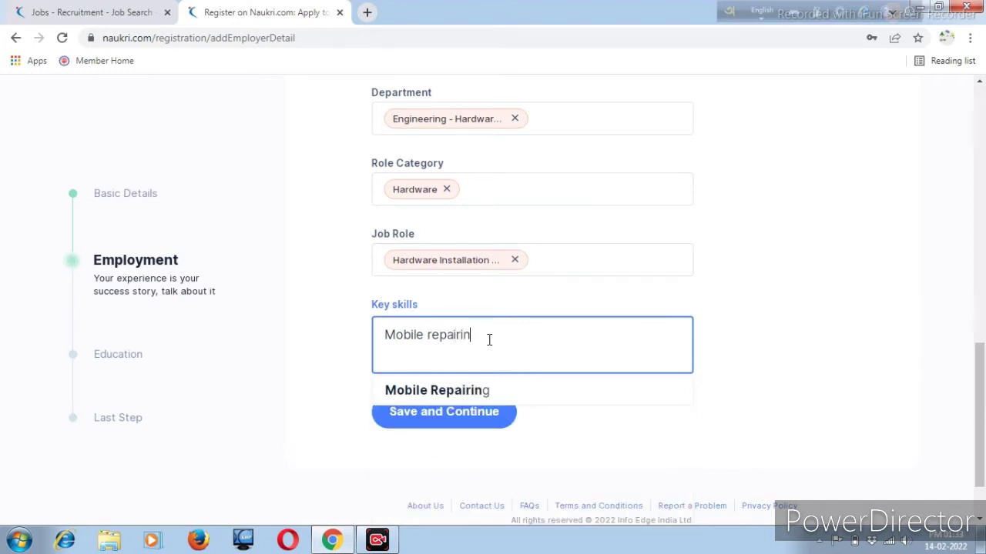
click(476, 391)
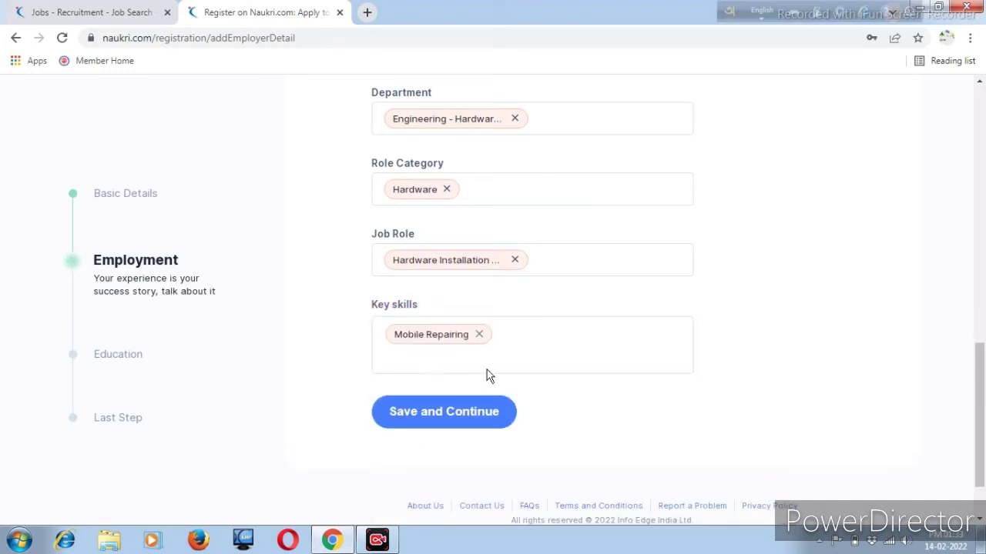
- Add Laptop Repair as a second key skill, then save the employment details and continue to the education section
click(511, 342)
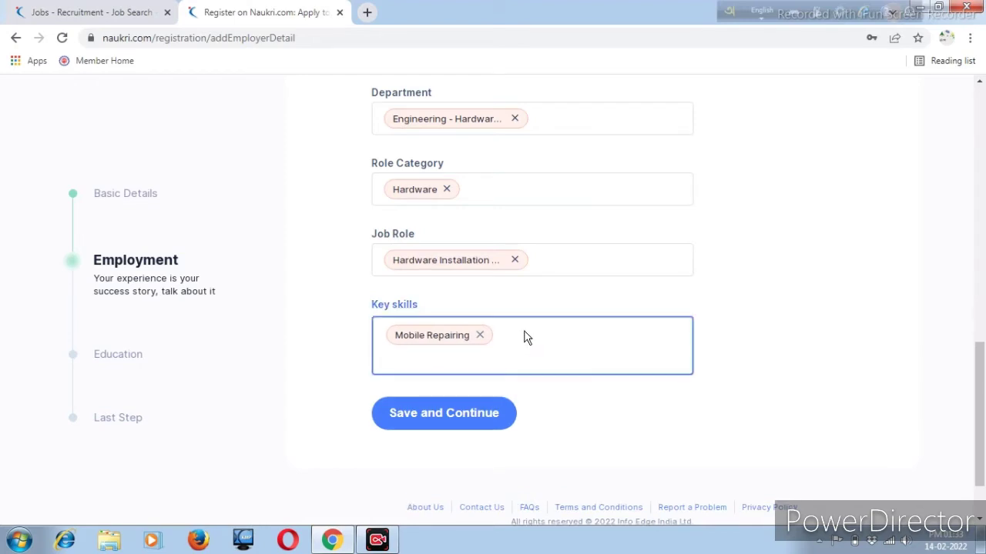
text(l)
key(BackSpace)
text(l)
key(BackSpace)
text(l)
key(Caps_Lock)
key(BackSpace)
text(L)
key(Caps_Lock)
text(aptop)
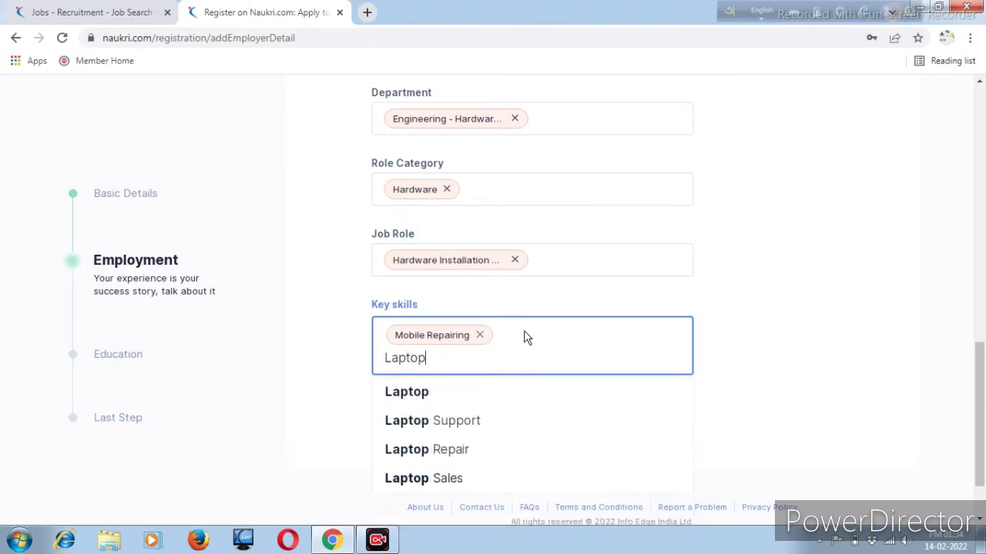
click(435, 451)
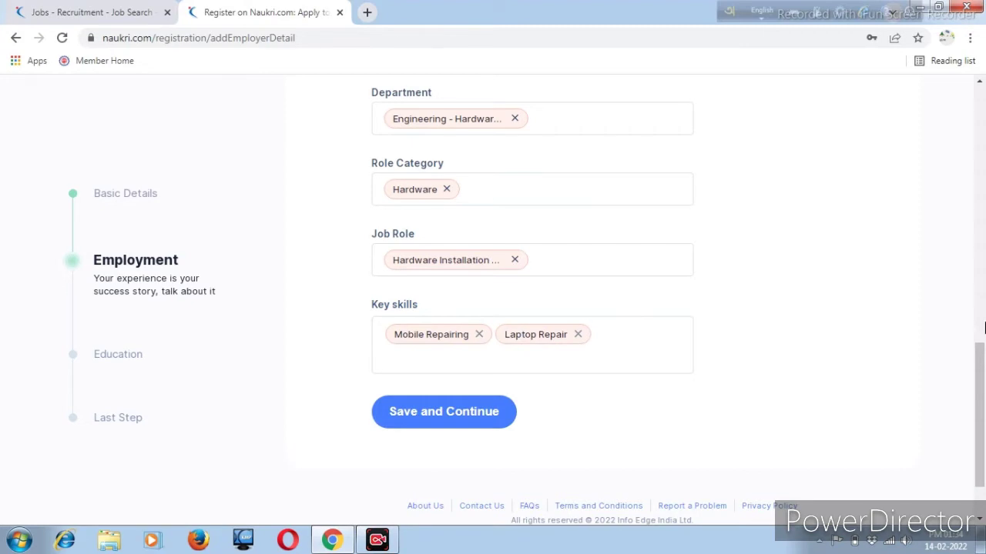
drag(979, 354, 980, 389)
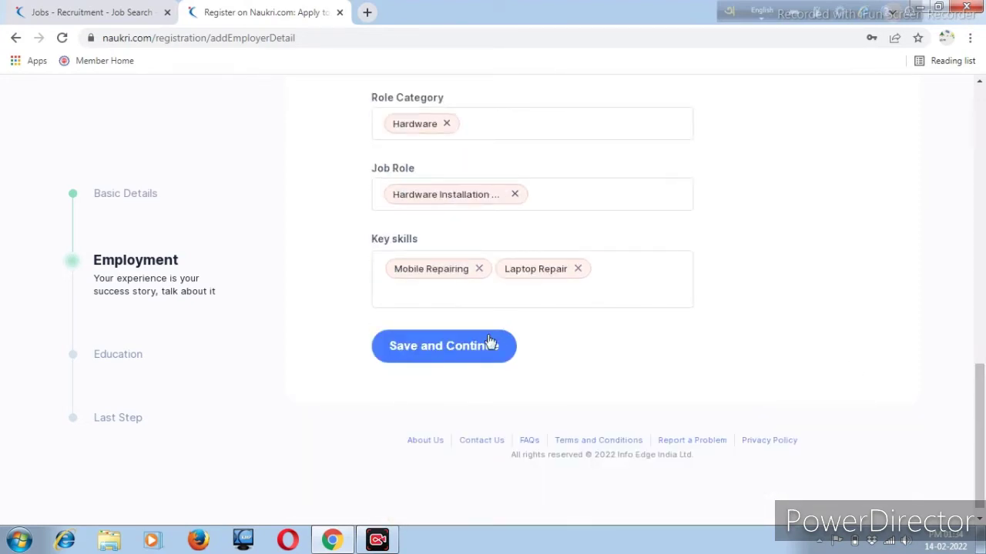
click(454, 360)
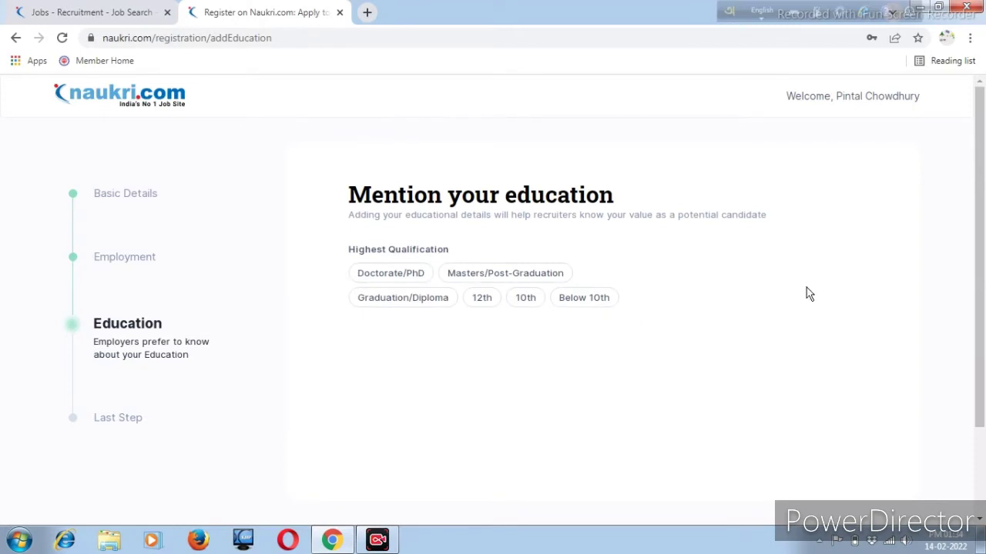
- Set the highest qualification to Graduation/Diploma and the course to B.A
mouse_move(984, 243)
mouse_down()
mouse_move(984, 278)
mouse_move(984, 257)
mouse_up()
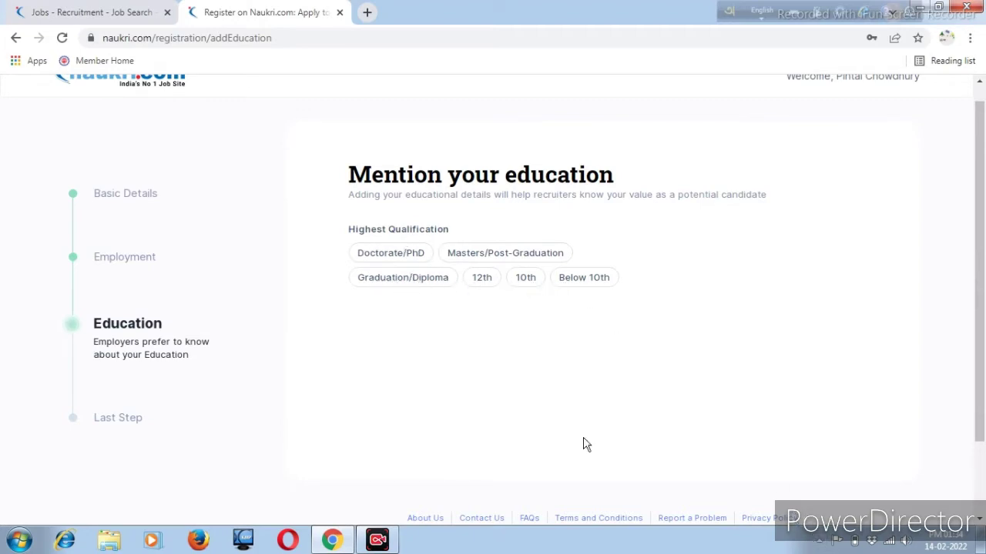
click(406, 280)
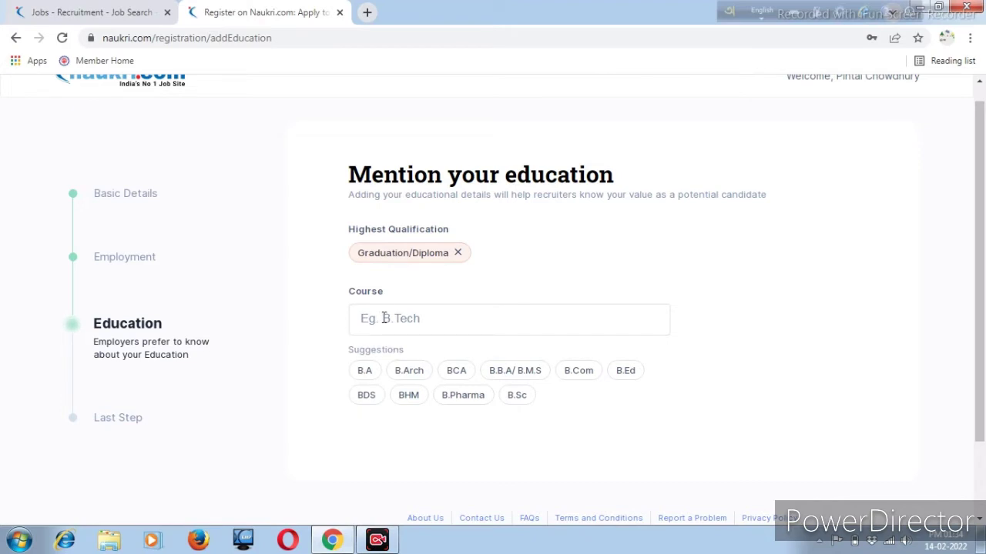
click(366, 372)
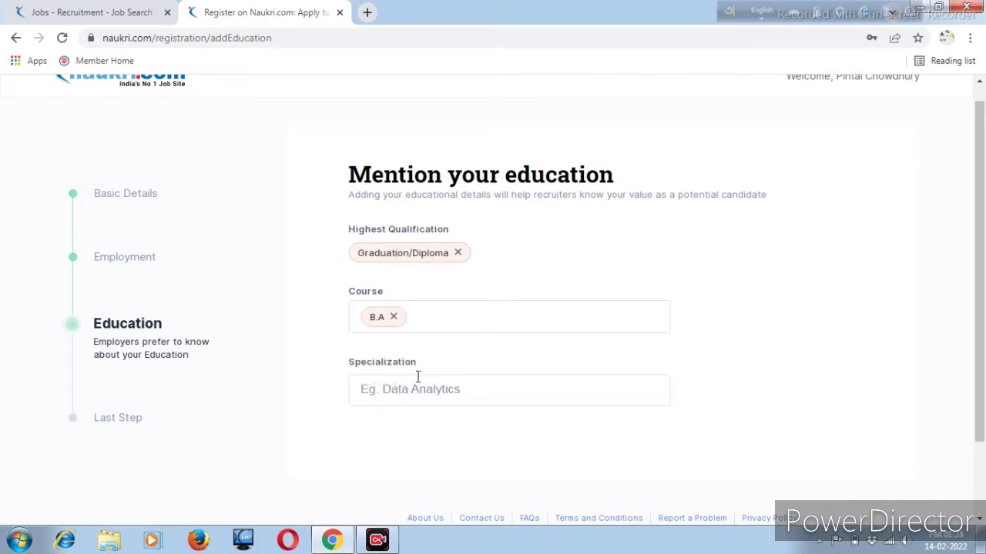
- Set the specialization of the B.A course to History
click(414, 388)
key(Caps_Lock)
text(H)
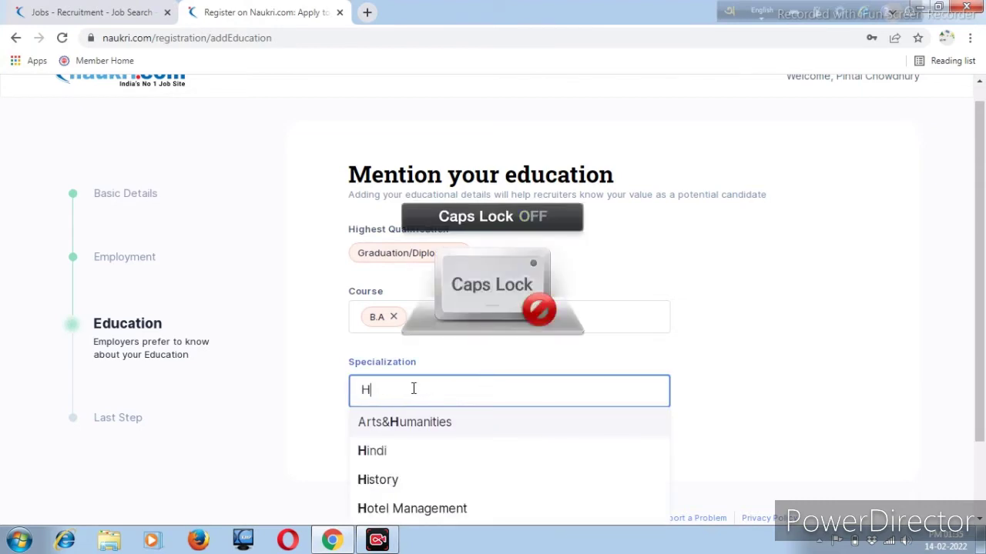
text(istory)
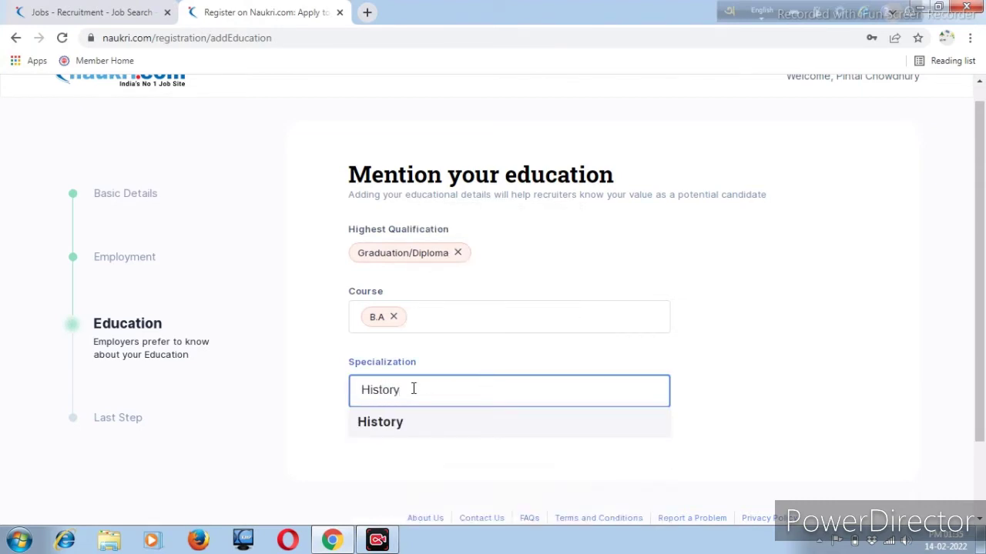
key(BackSpace)
scroll(971, 356, down, 2)
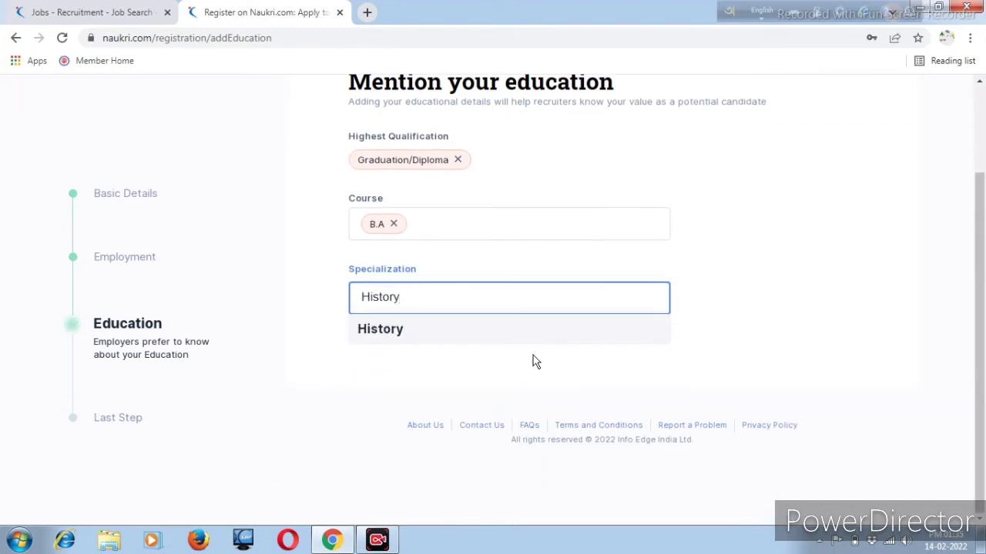
click(376, 332)
- Set the university or institute to Calcutta University
click(440, 368)
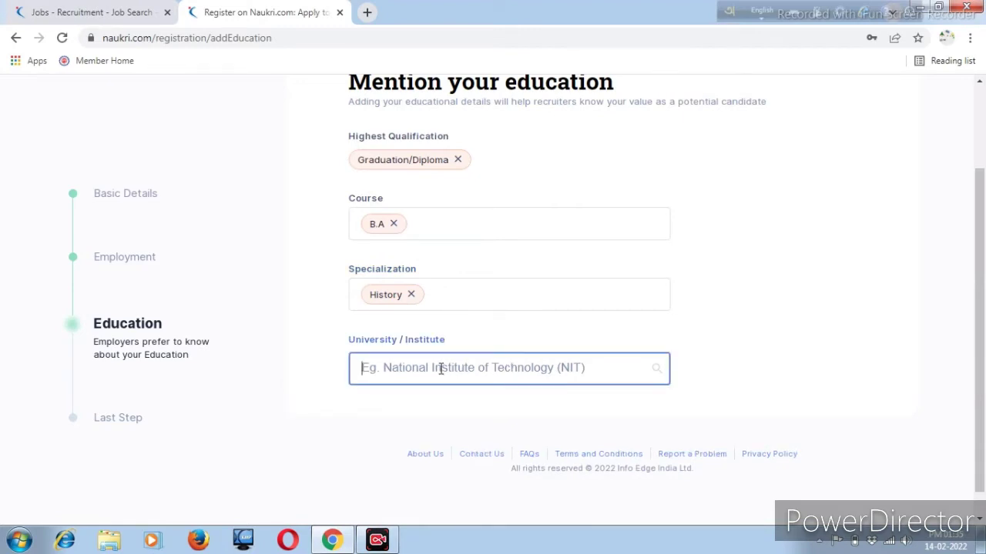
key(Caps_Lock)
text(C)
key(Caps_Lock)
text(al)
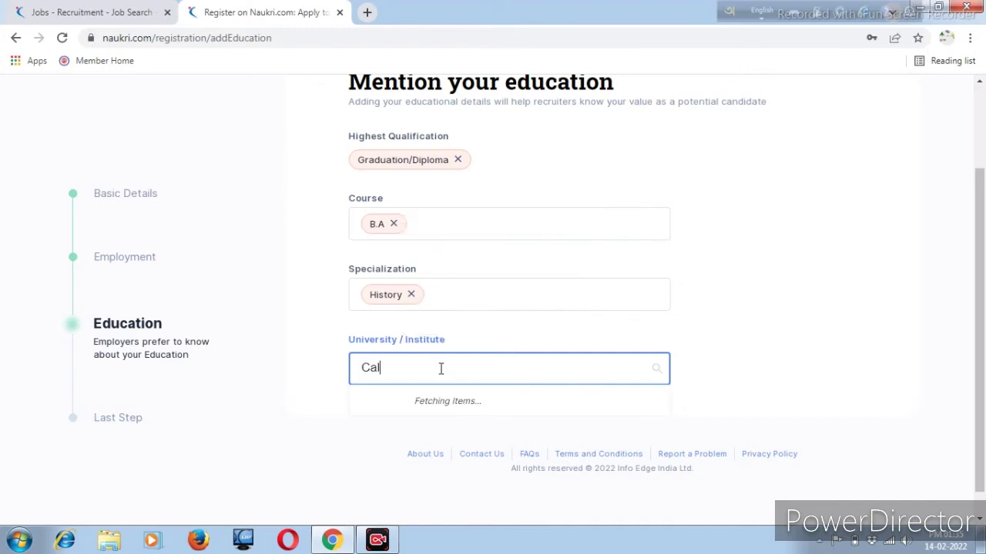
text(cutta)
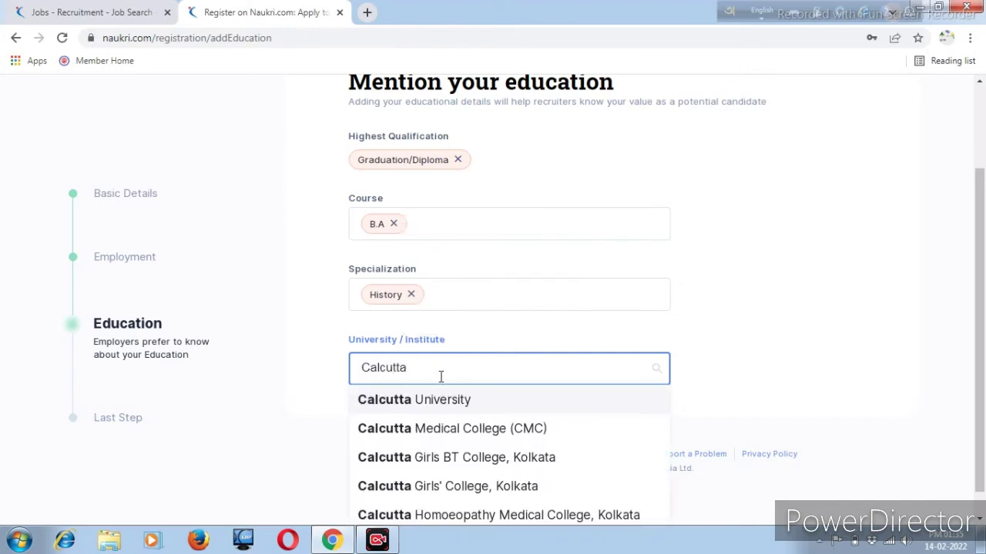
click(462, 403)
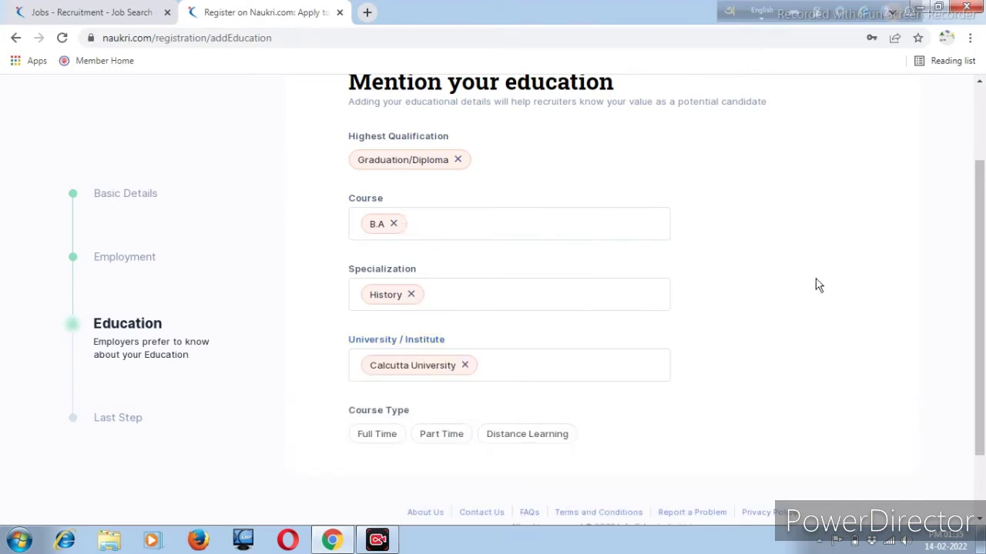
- Set the course type to Full Time and the passing year to 2014, then save the education details
drag(977, 312, 975, 363)
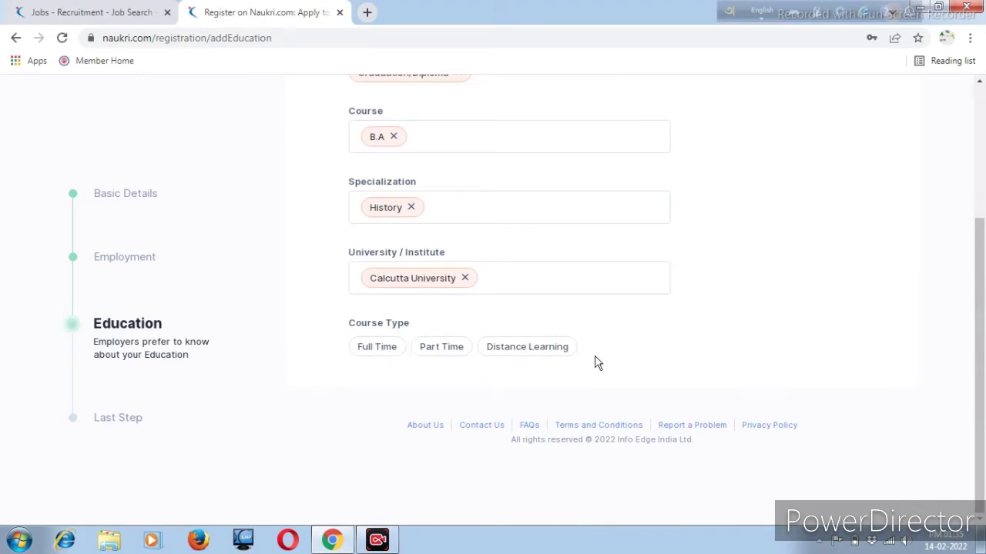
click(375, 351)
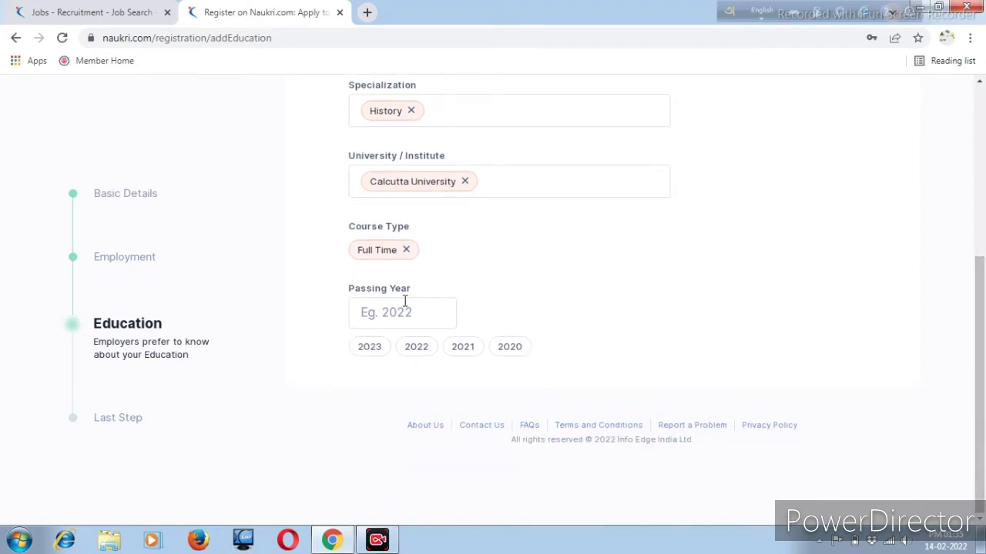
click(400, 314)
text(2014)
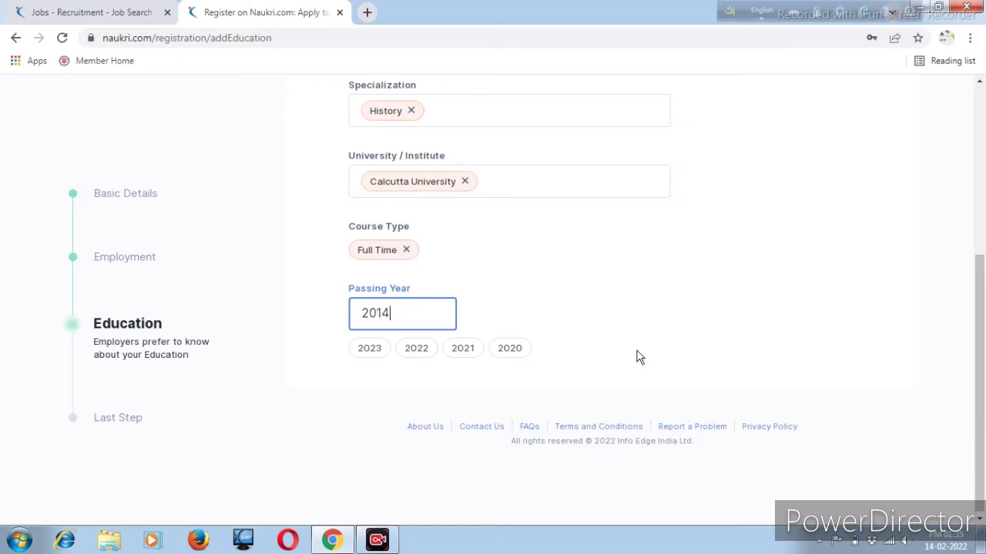
scroll(462, 308, down, 1)
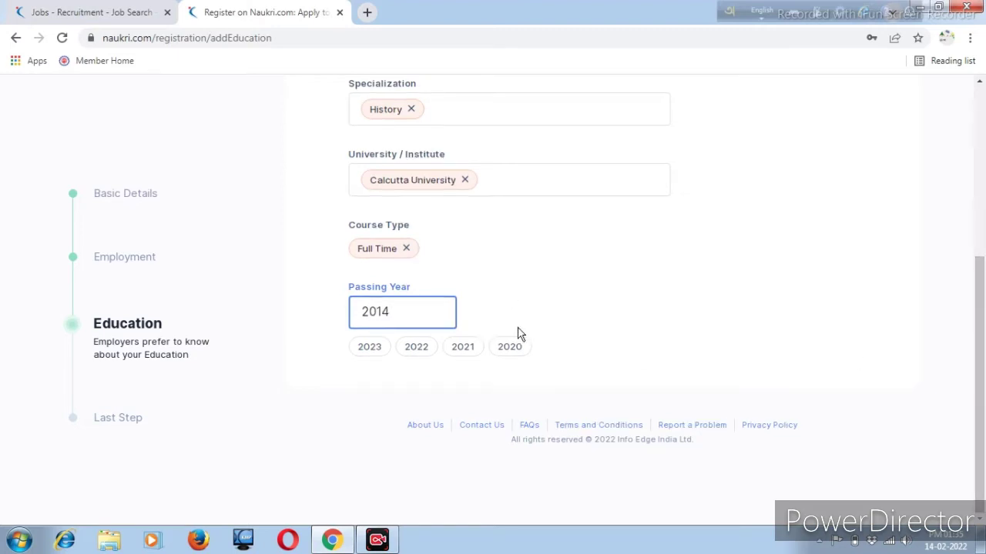
click(570, 336)
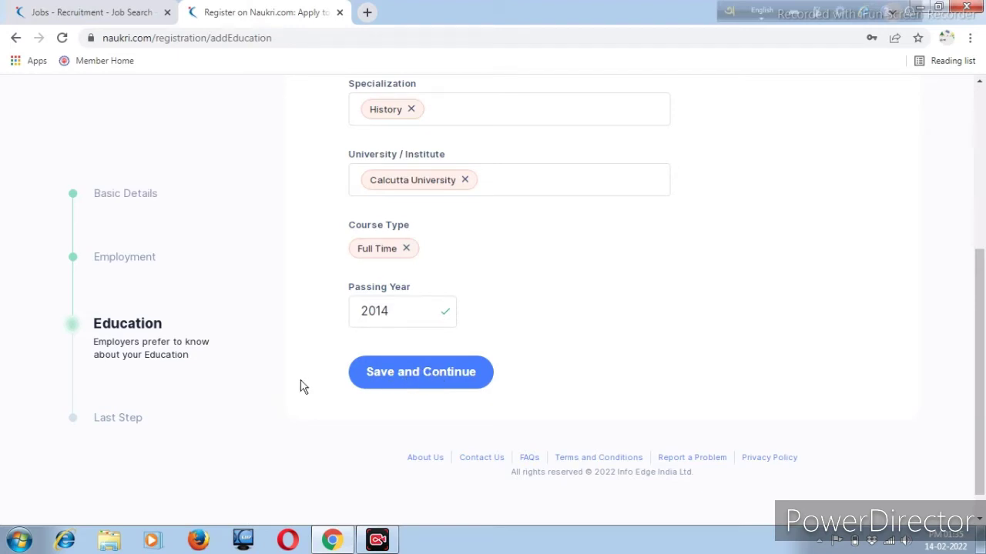
click(423, 373)
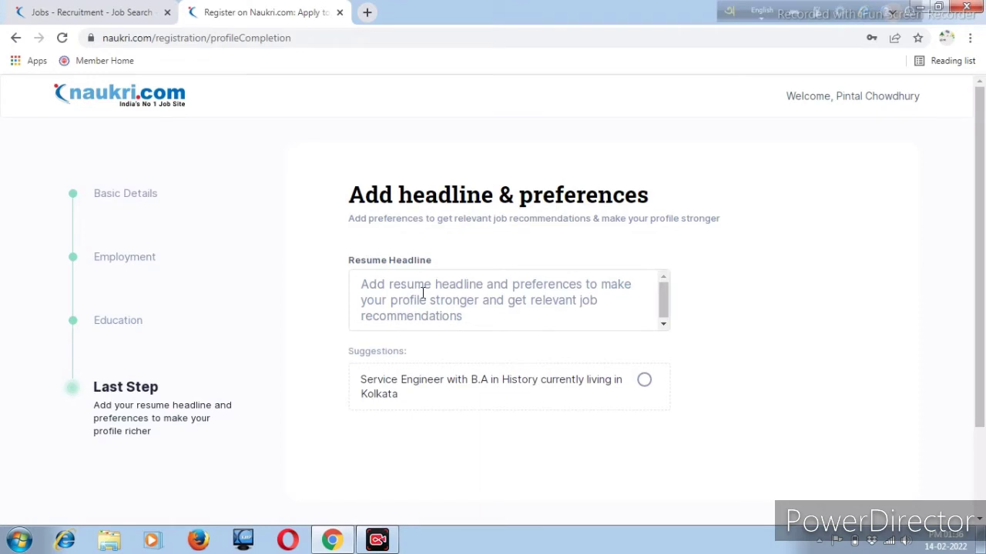
- Enter the resume headline "7 years working exp. as a Laptop & Mobile service engineer"
click(423, 293)
text(7 )
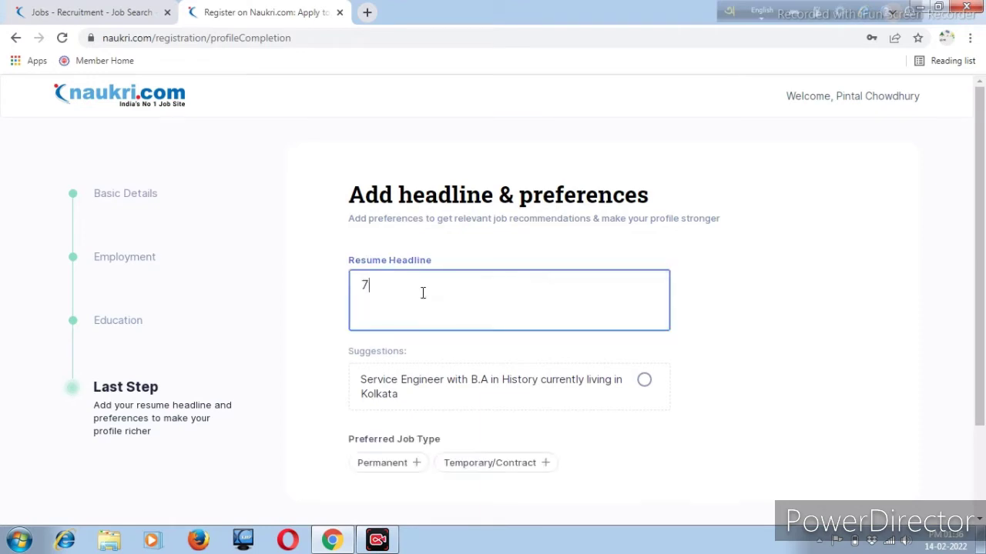
text(y)
key(Caps_Lock)
text(EAR)
key(BackSpace)
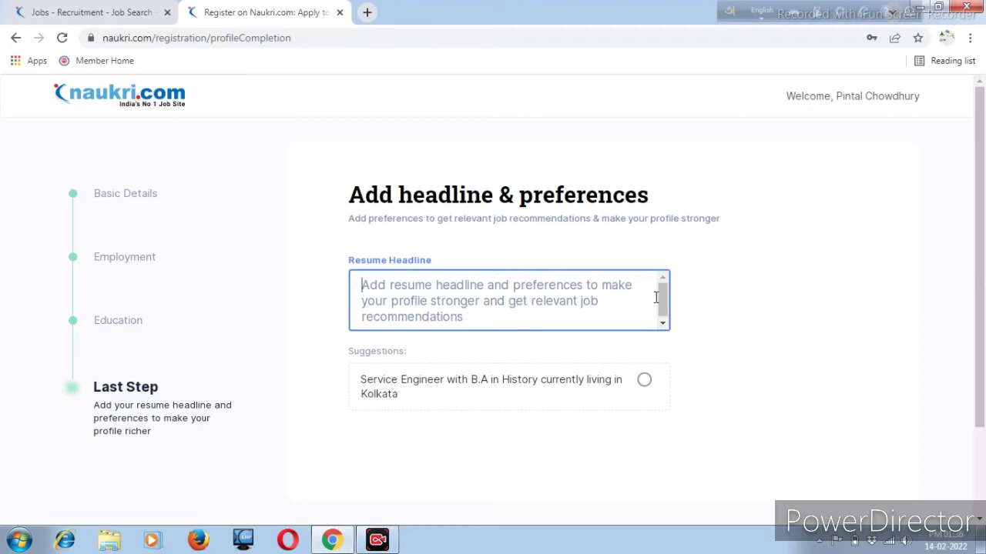
drag(663, 299, 662, 312)
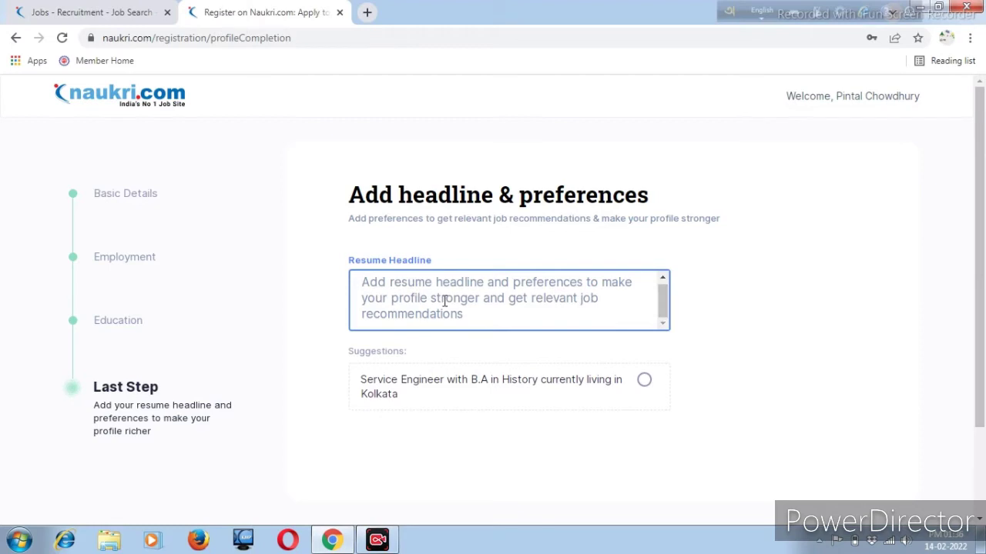
key(Caps_Lock)
text(S)
key(BackSpace)
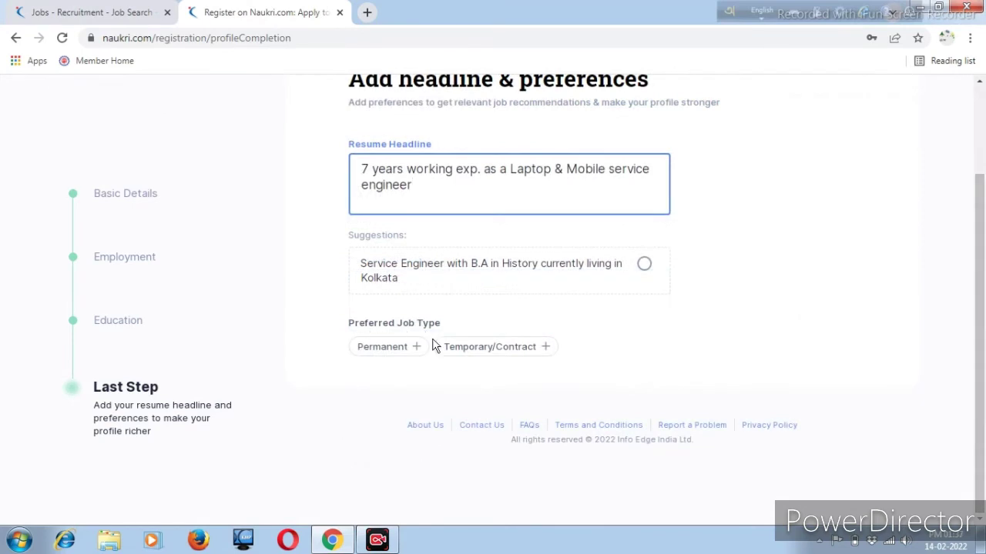
- Set the preferred job type to Permanent and the preferred employment type to Full Time
click(378, 352)
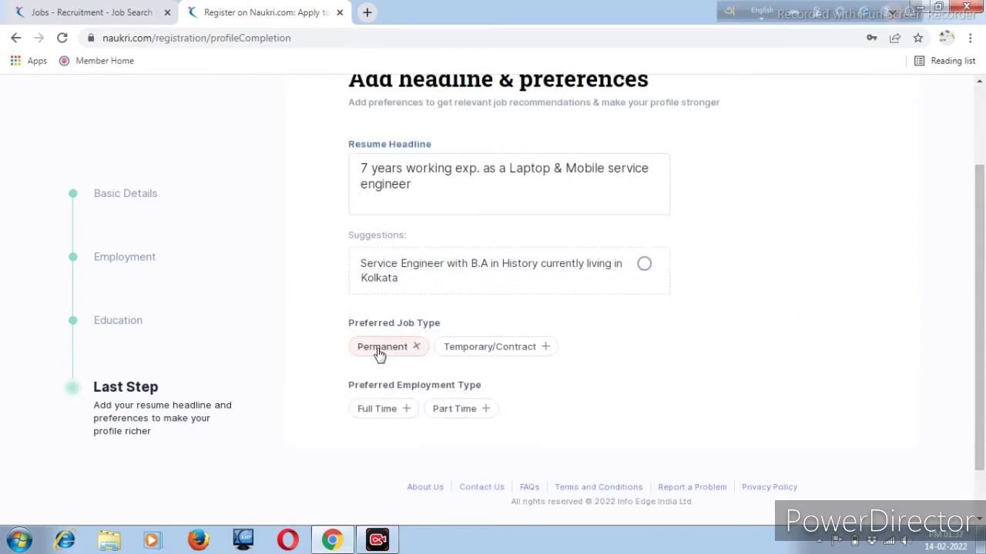
click(385, 412)
- Add Kolkata as a preferred work location
drag(983, 235, 979, 336)
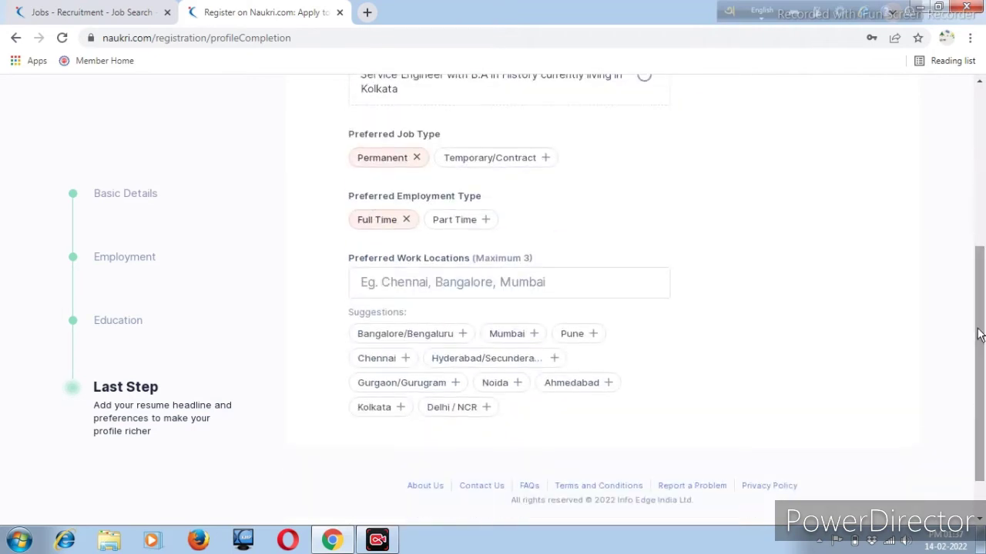
click(394, 279)
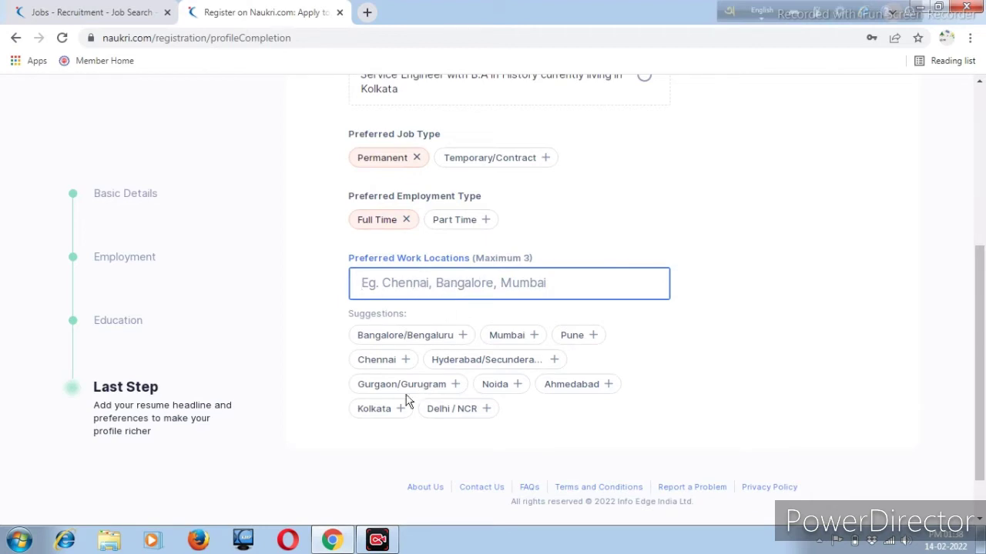
click(377, 415)
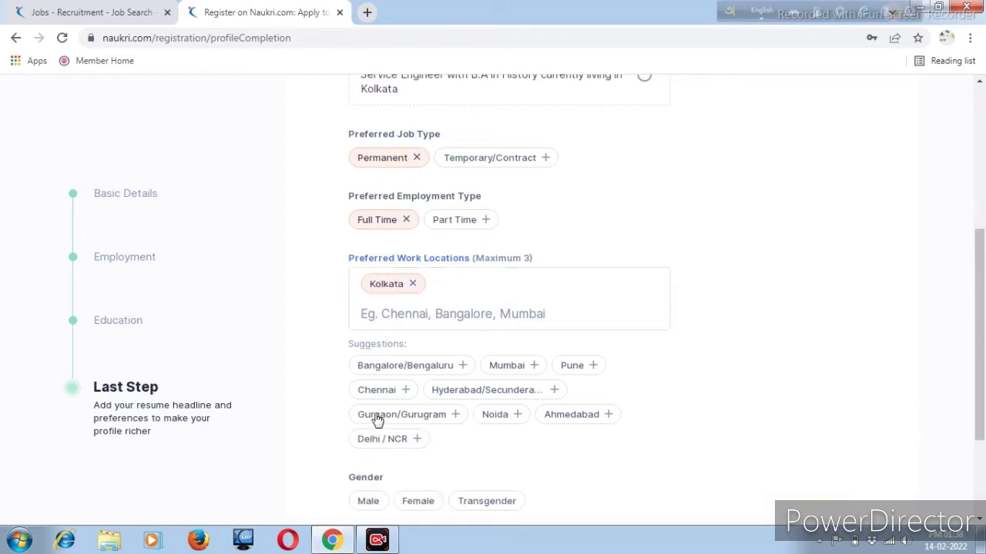
- Set the gender to Male and submit the headline and preferences form
drag(982, 268, 978, 343)
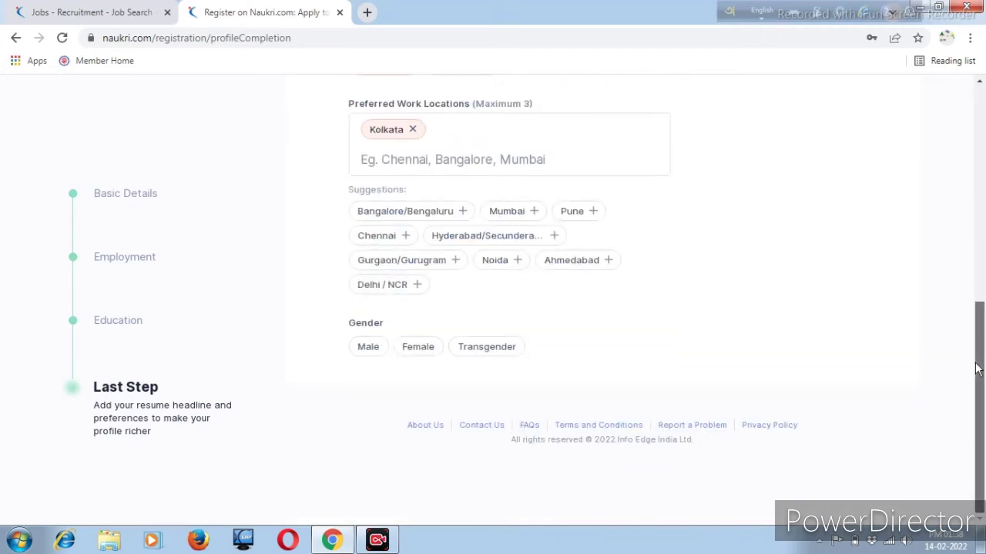
click(368, 347)
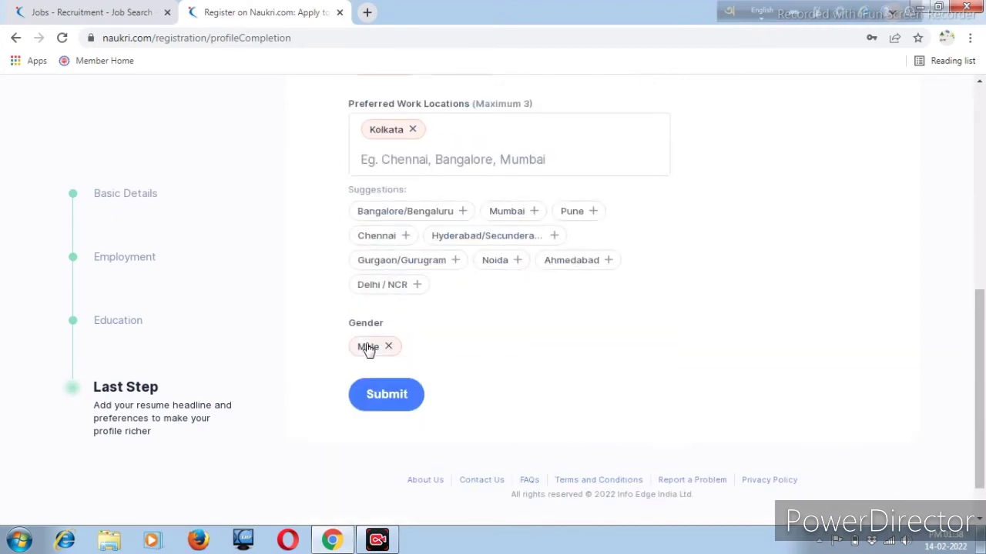
click(366, 404)
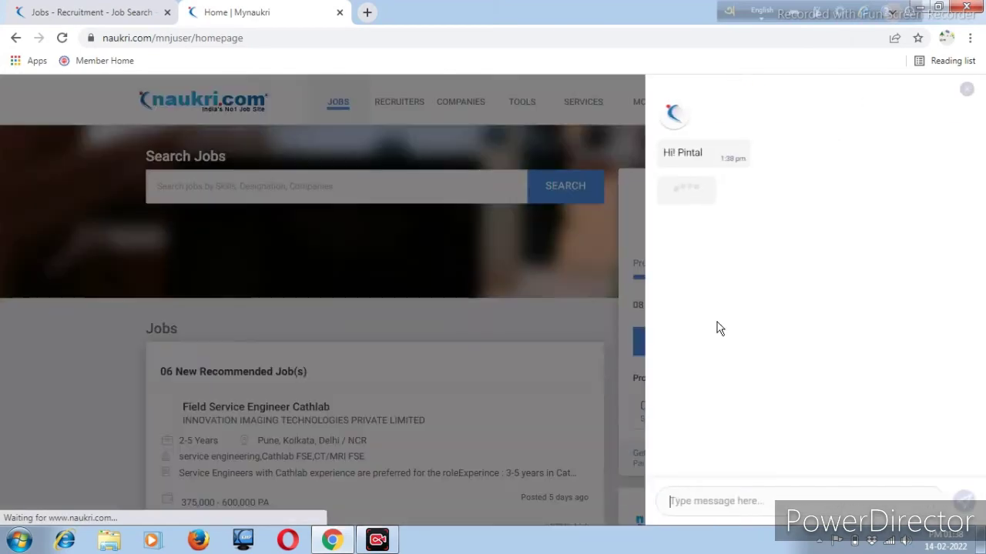
- Dismiss the chat assistant and look over the account home page with its profile summary
click(967, 90)
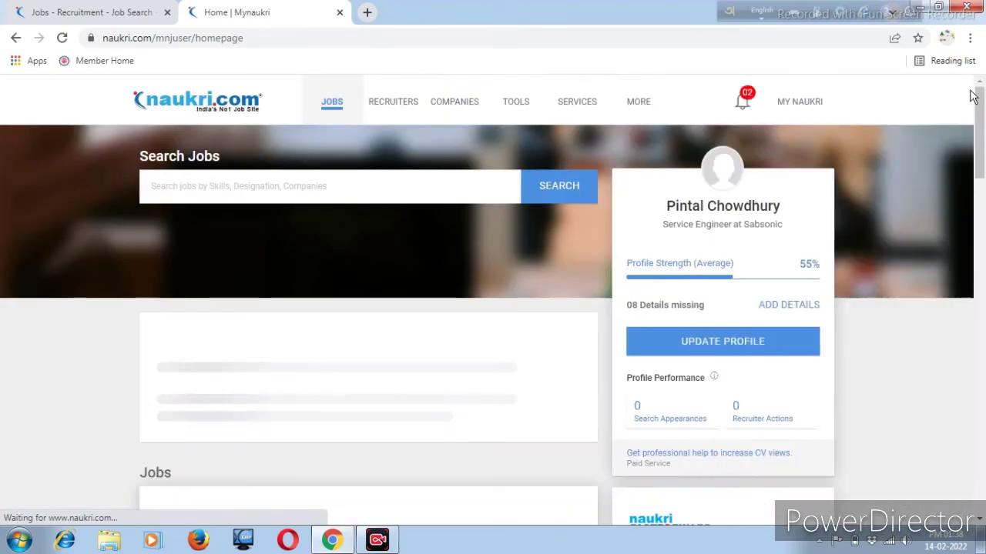
scroll(977, 154, down, 1)
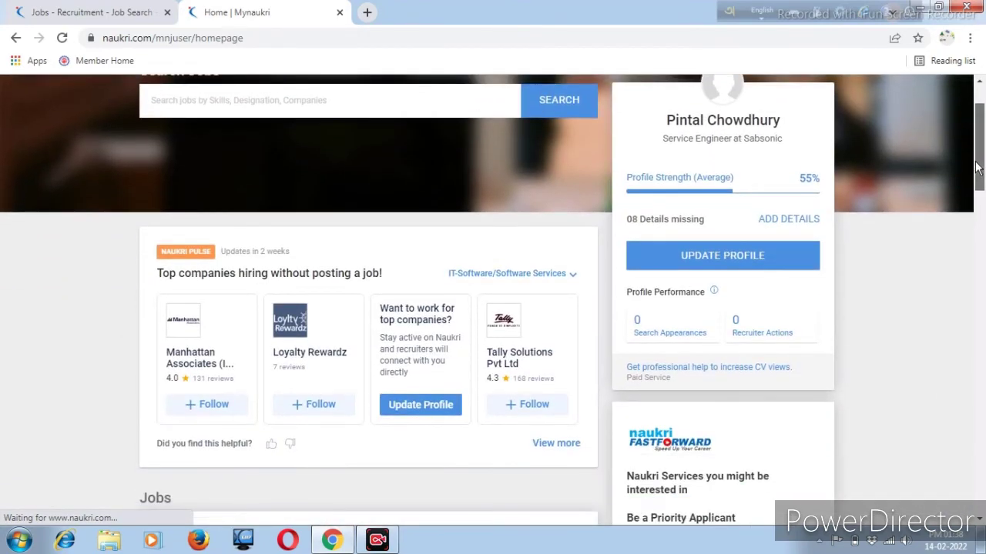
scroll(976, 168, down, 1)
scroll(976, 167, up, 1)
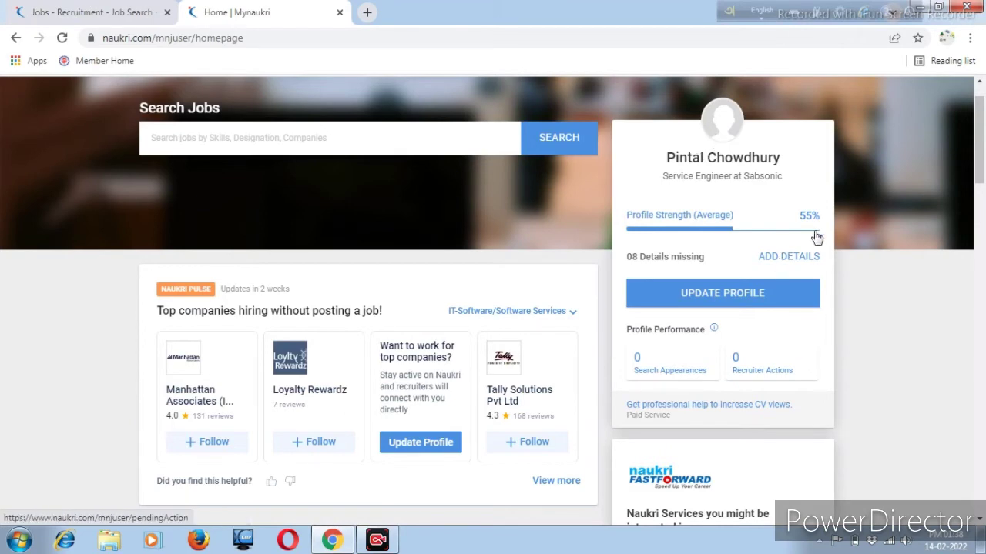
- Open the list of missing profile details and review the pending actions
click(797, 262)
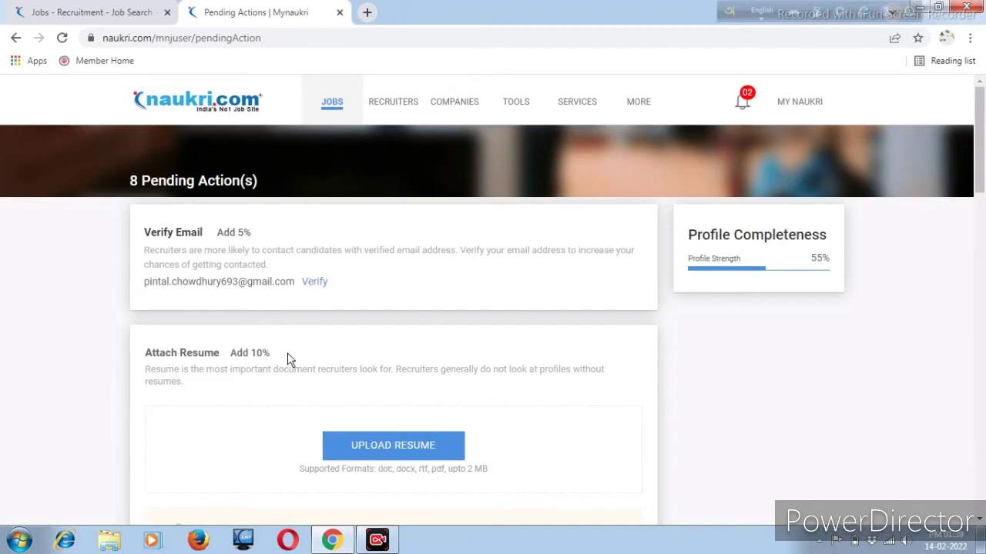
scroll(979, 185, down, 3)
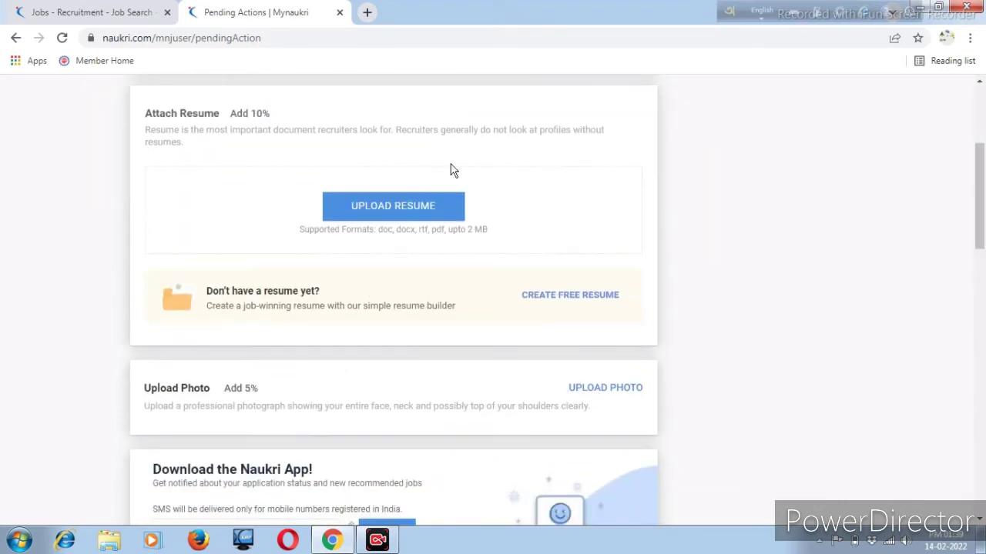
scroll(977, 134, up, 3)
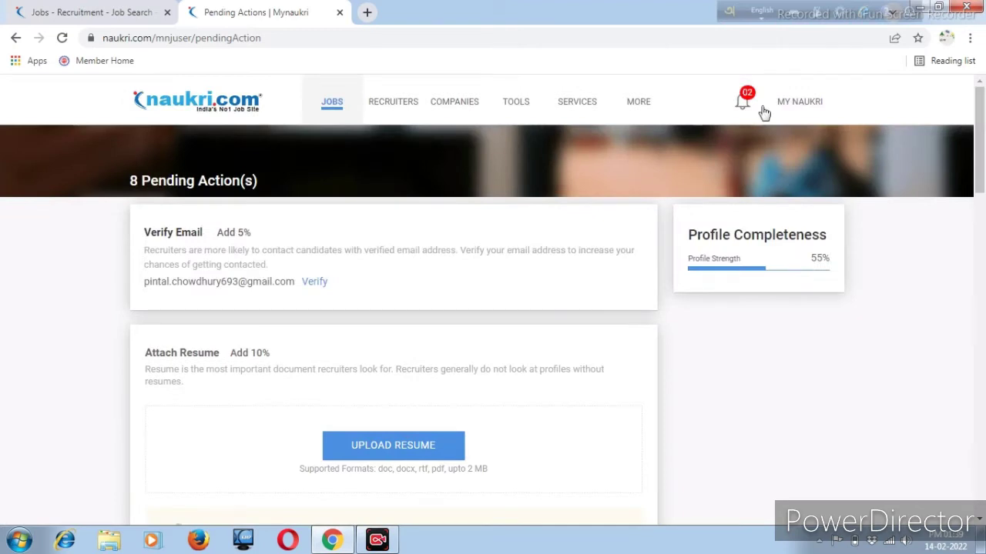
- Open the account's profile for editing
click(801, 102)
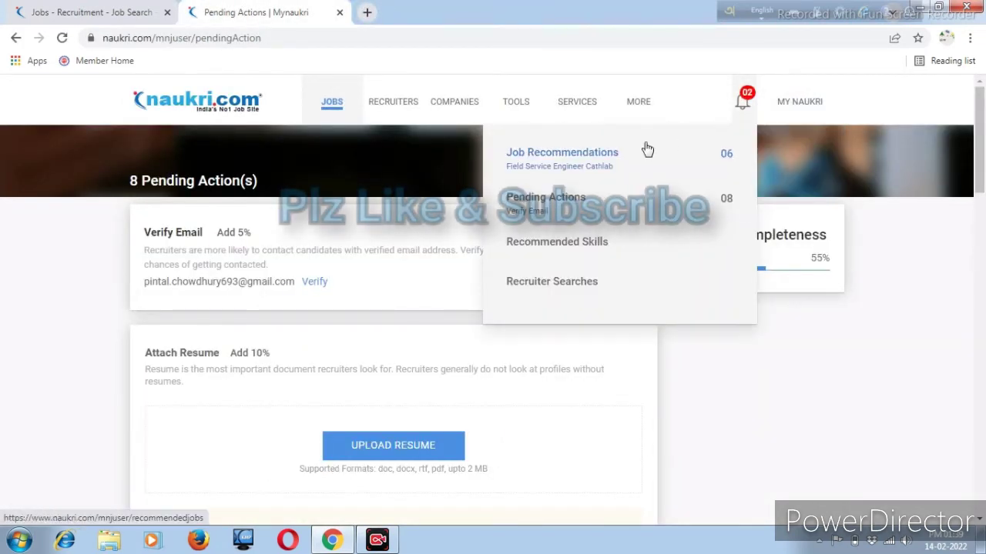
mouse_move(786, 107)
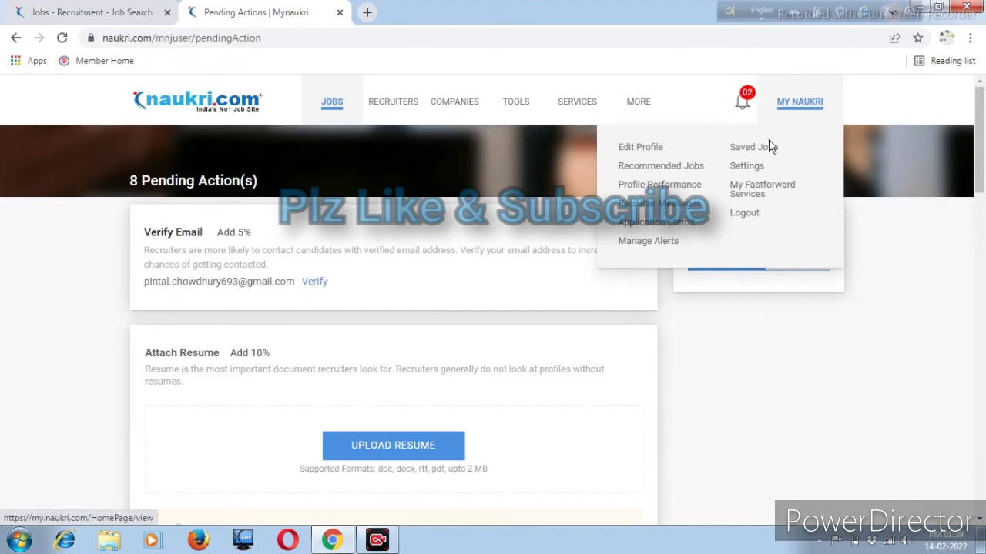
click(654, 150)
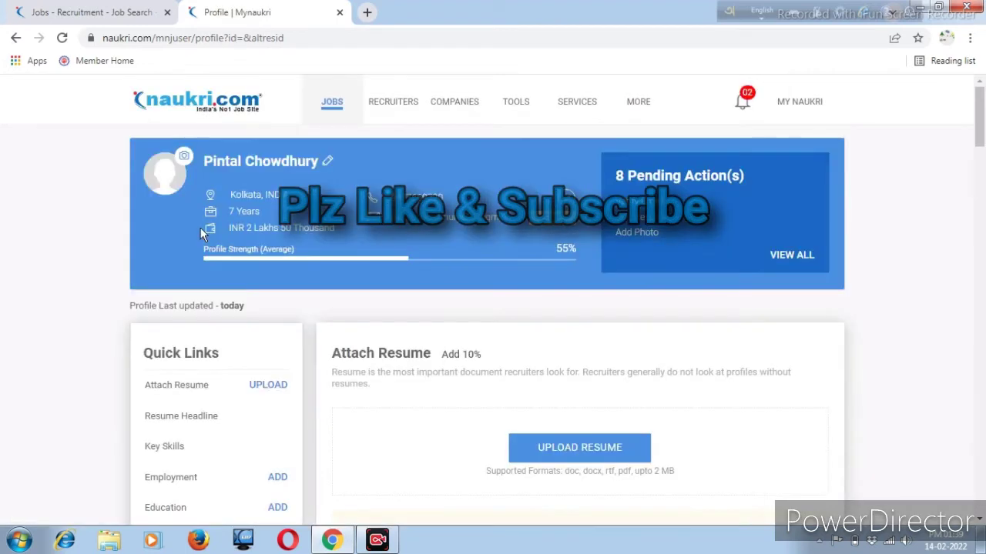
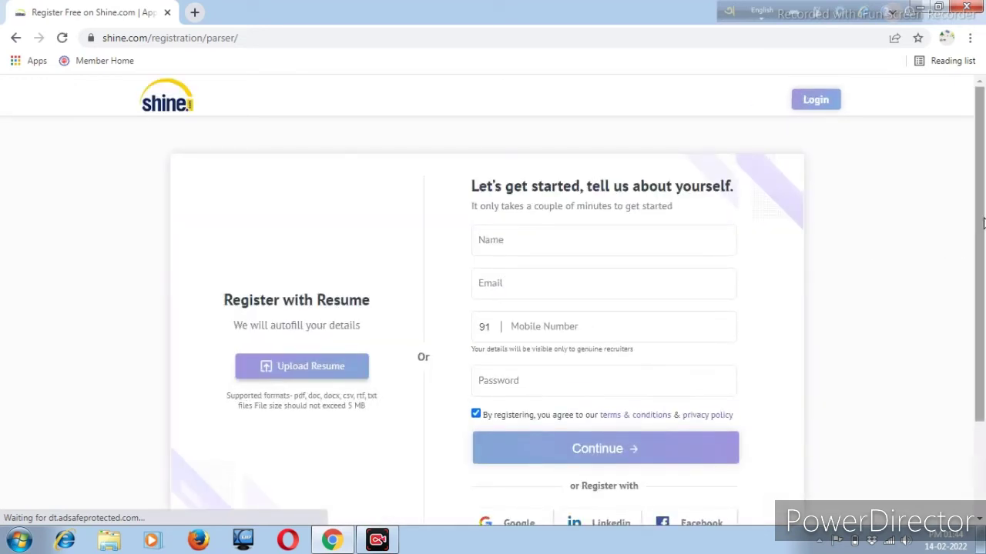
- Fill in the Shine.com registration form with the full name, email, mobile number and account password, and continue
scroll(982, 223, down, 1)
scroll(981, 223, up, 1)
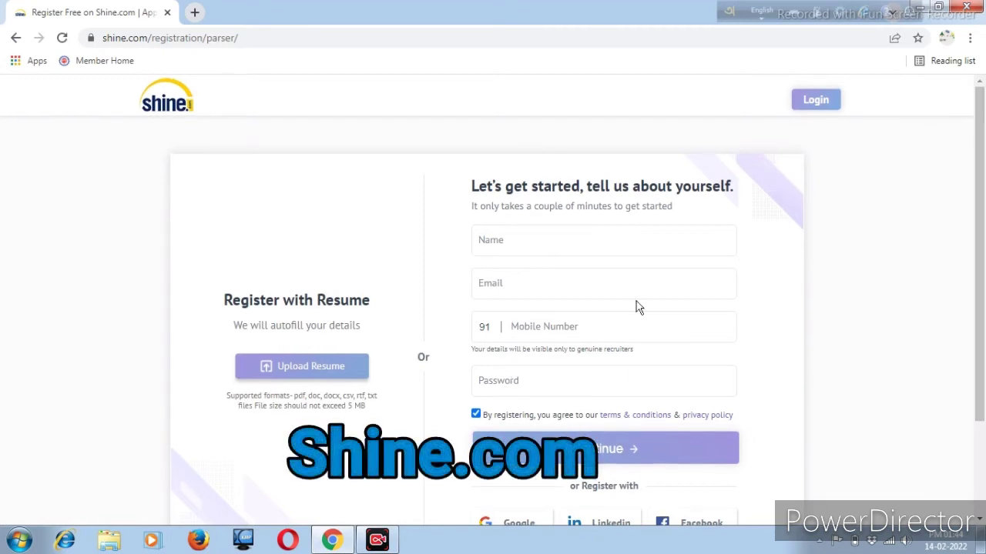
click(502, 241)
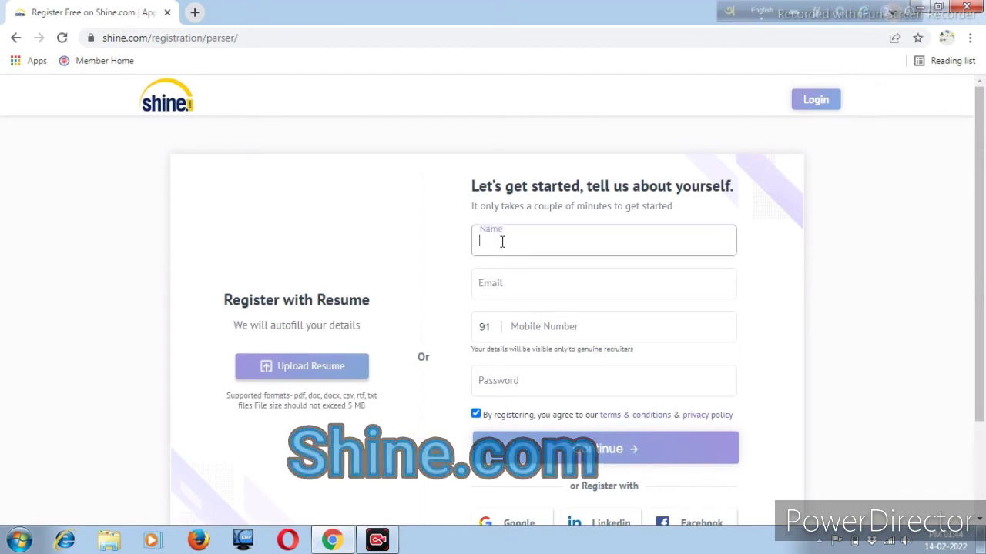
click(500, 283)
click(521, 345)
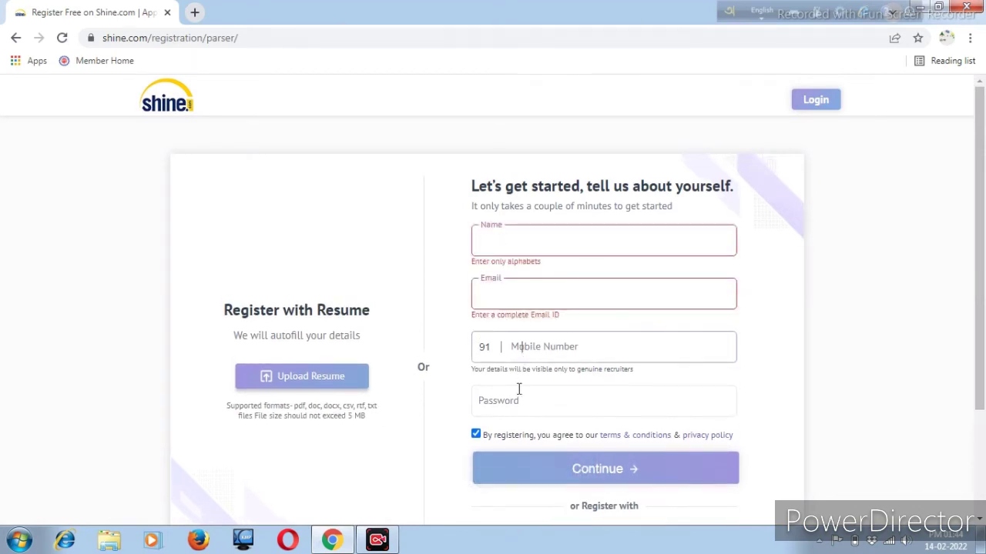
click(515, 406)
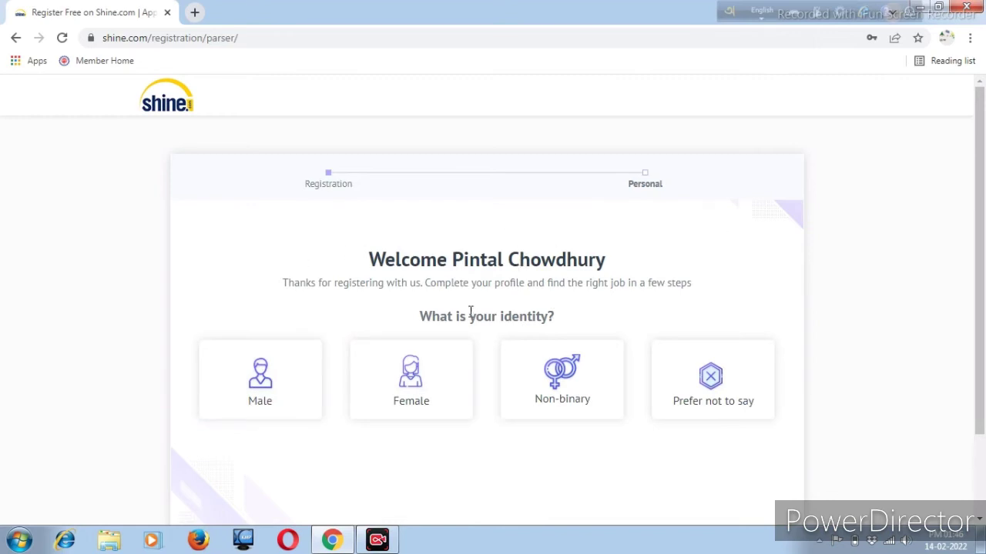
- Set the identity to Male and the city of residence to Kolkata
click(268, 380)
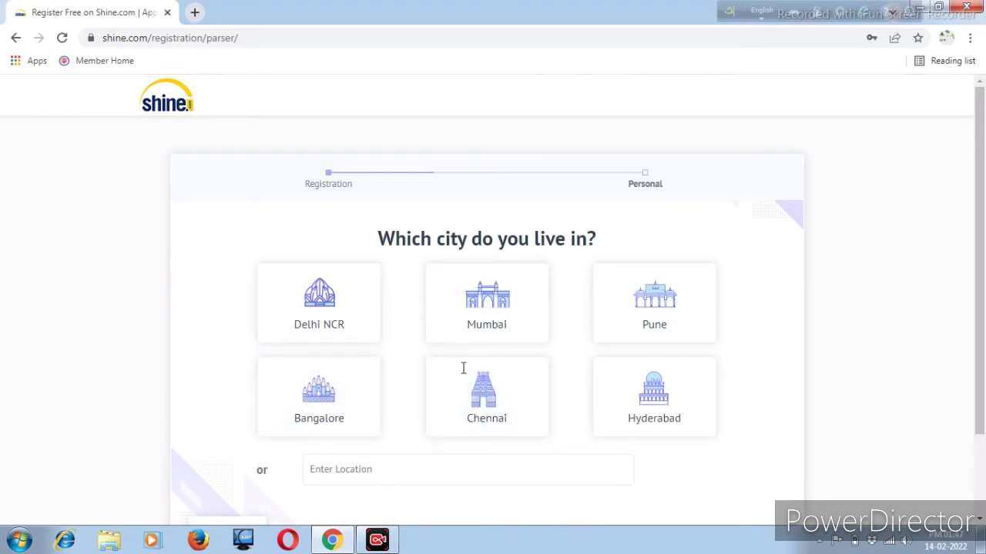
click(443, 456)
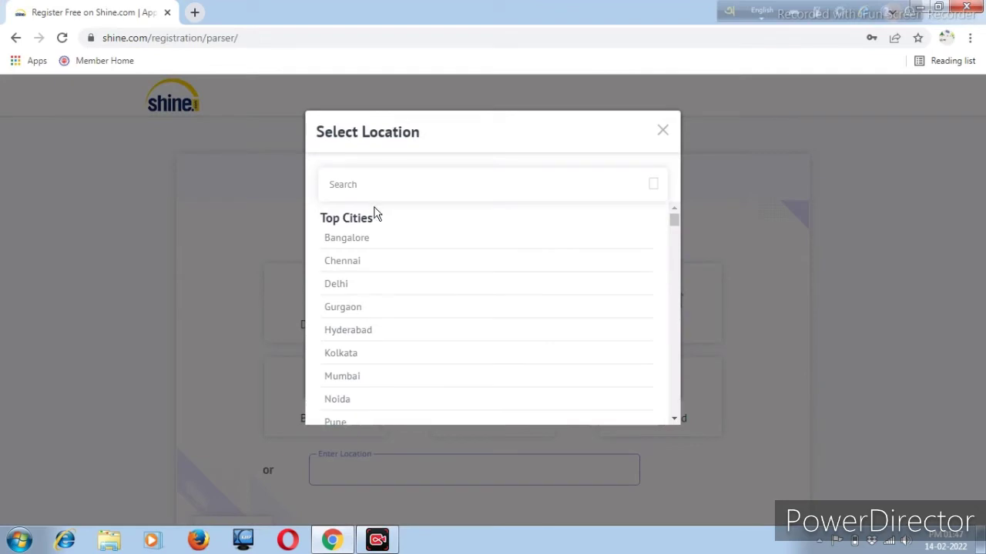
drag(675, 221, 673, 219)
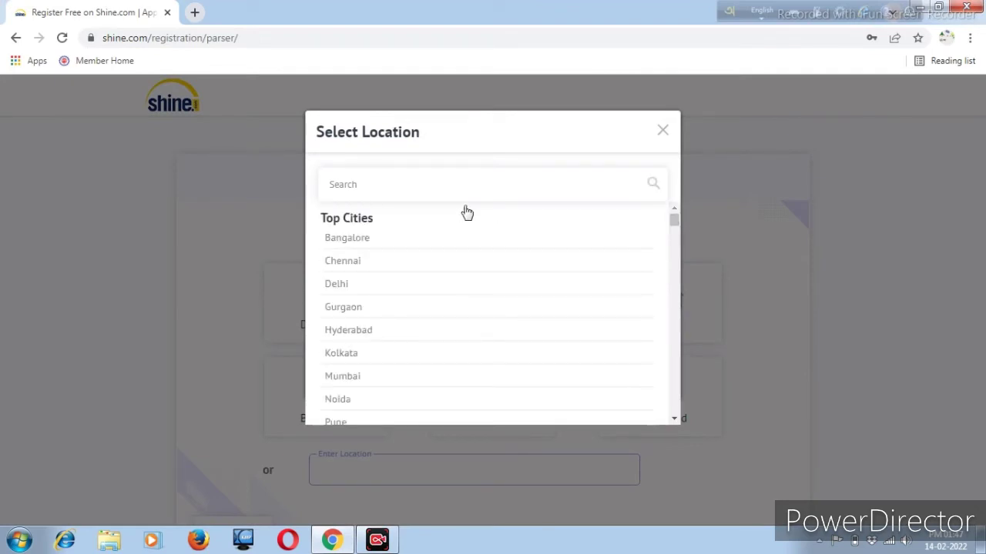
click(341, 353)
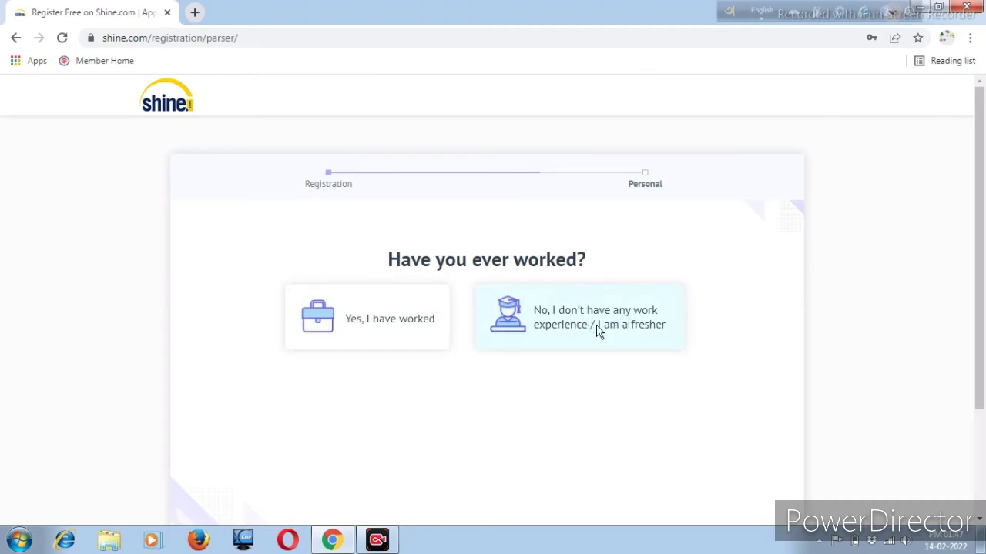
- Declare no work experience and set the highest qualification to B.A with the History specialization
click(523, 323)
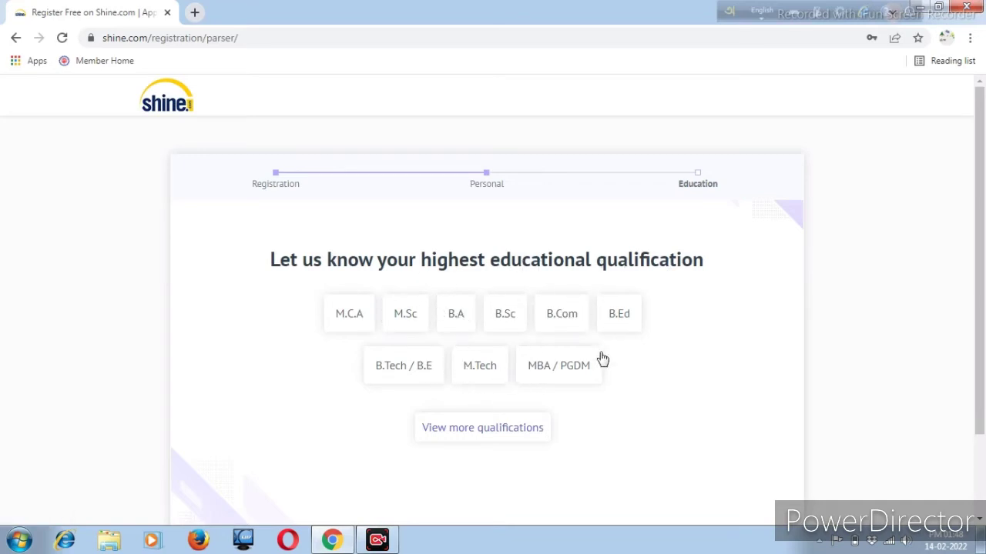
click(459, 315)
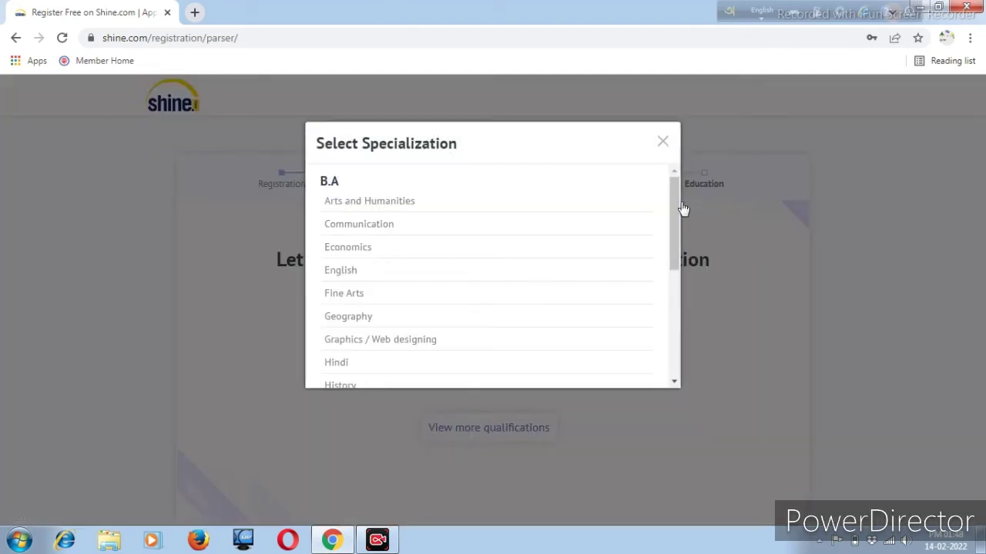
drag(675, 200, 676, 233)
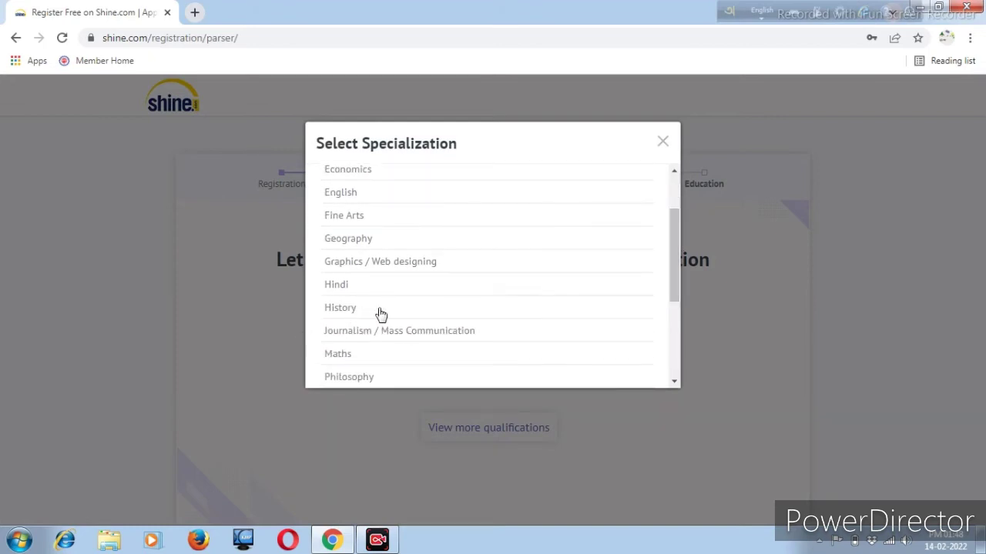
click(348, 309)
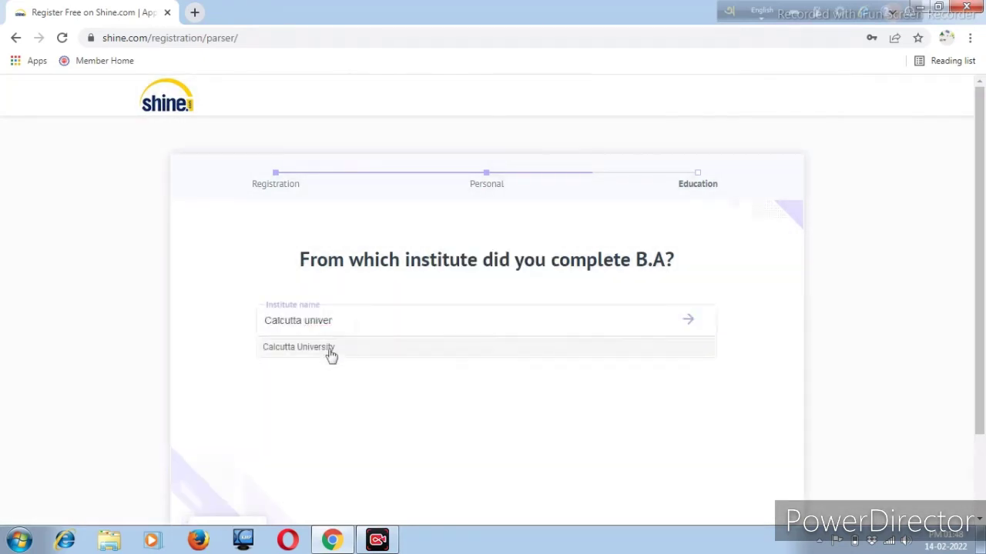
- Set the B.A institute to Calcutta University and the completion year to 2014
click(328, 352)
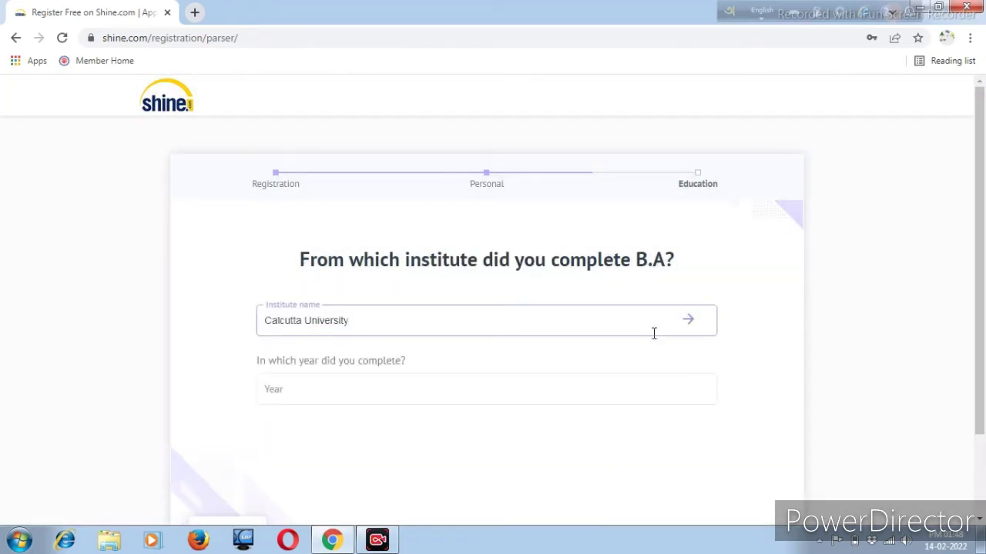
click(309, 391)
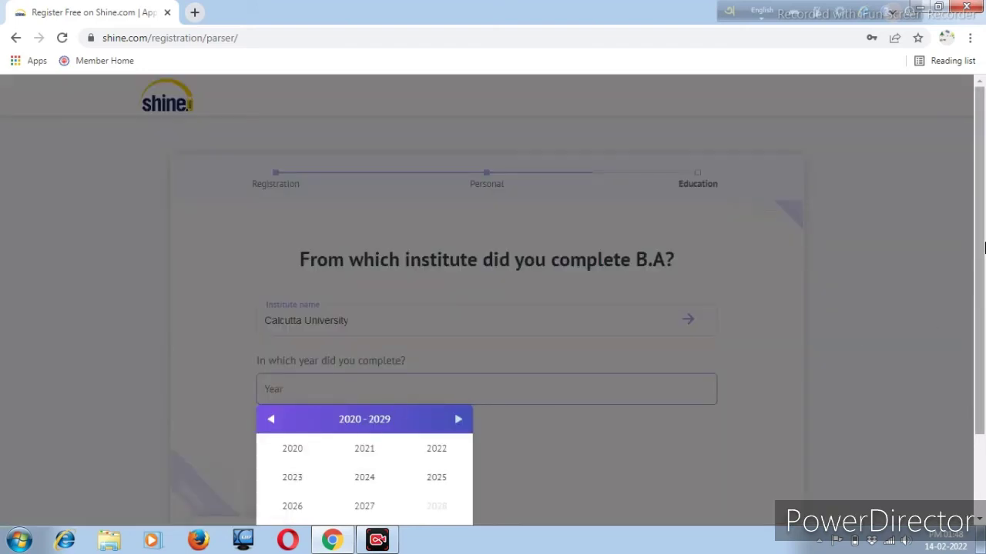
scroll(692, 339, down, 1)
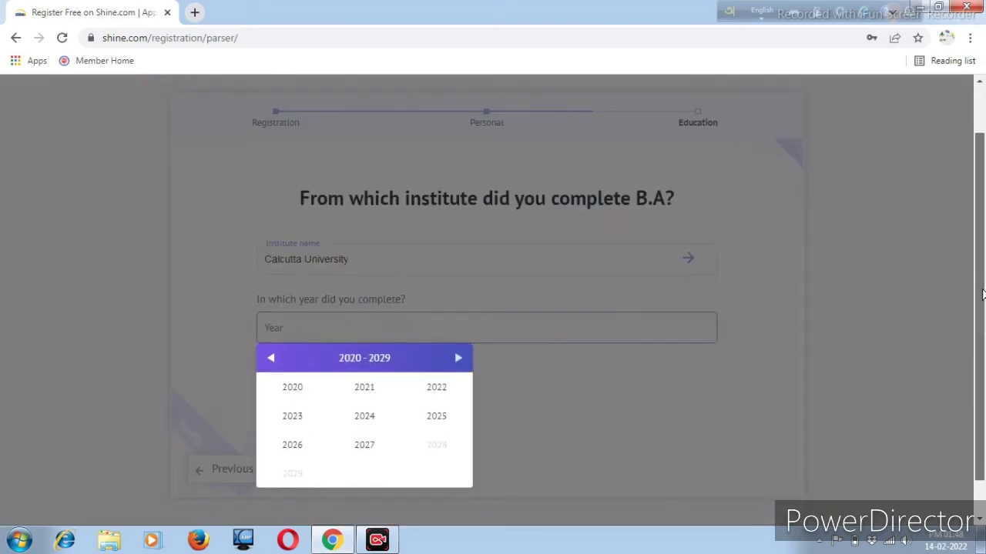
click(273, 367)
click(273, 367)
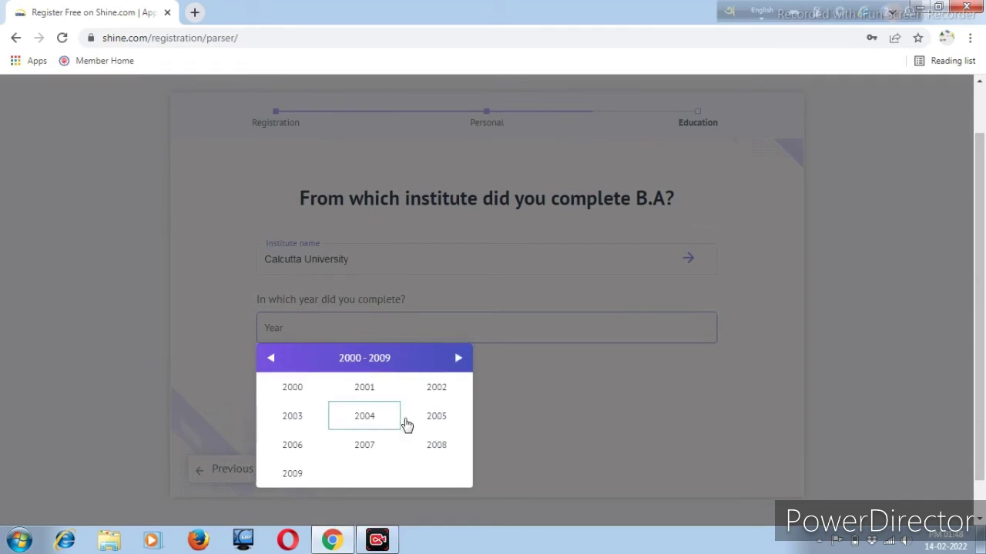
click(458, 360)
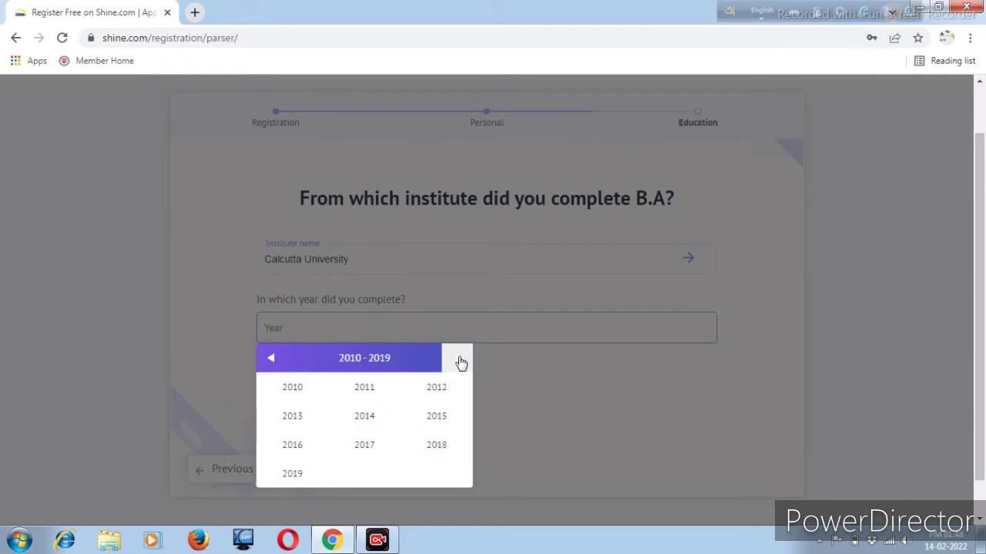
click(372, 416)
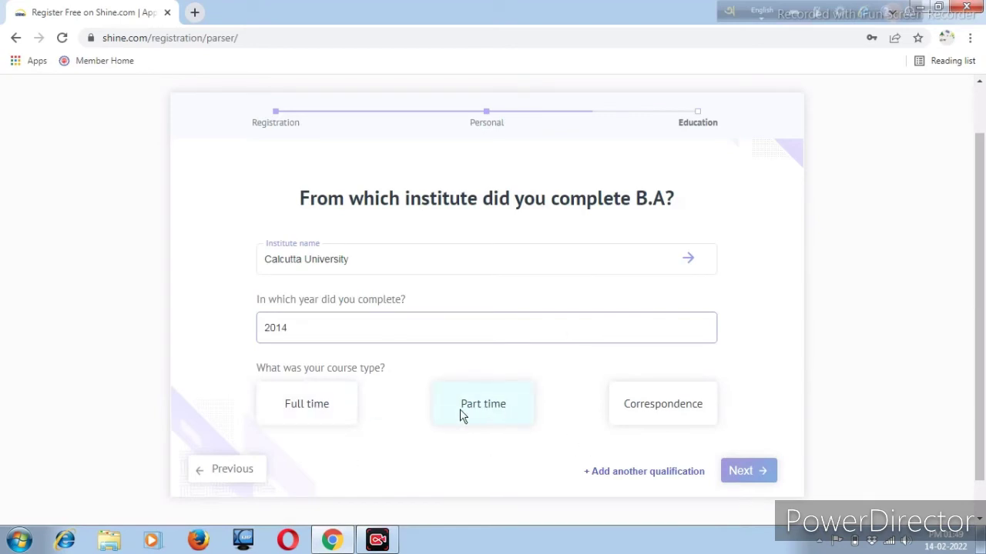
- Set the B.A course type to Full time and continue to the skills section
click(295, 414)
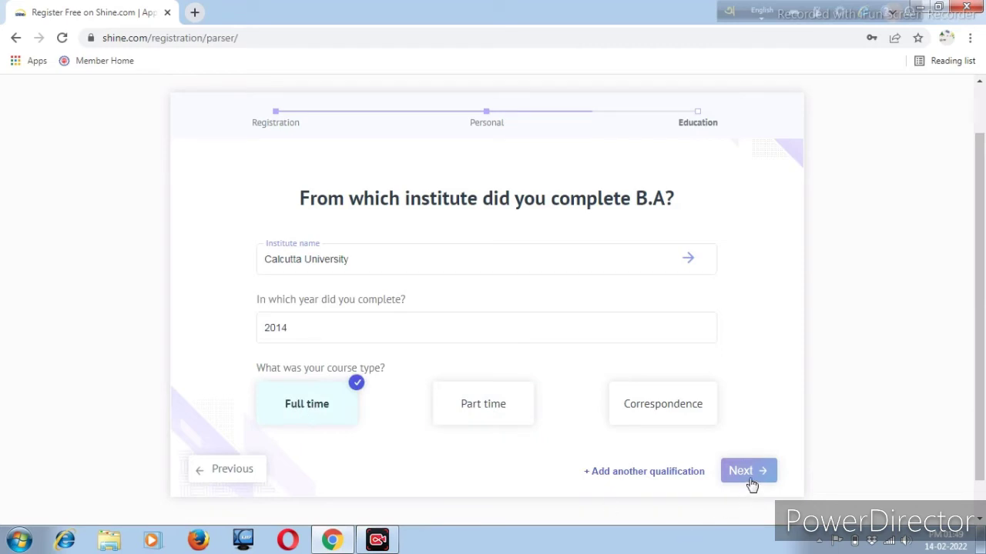
scroll(984, 322, down, 1)
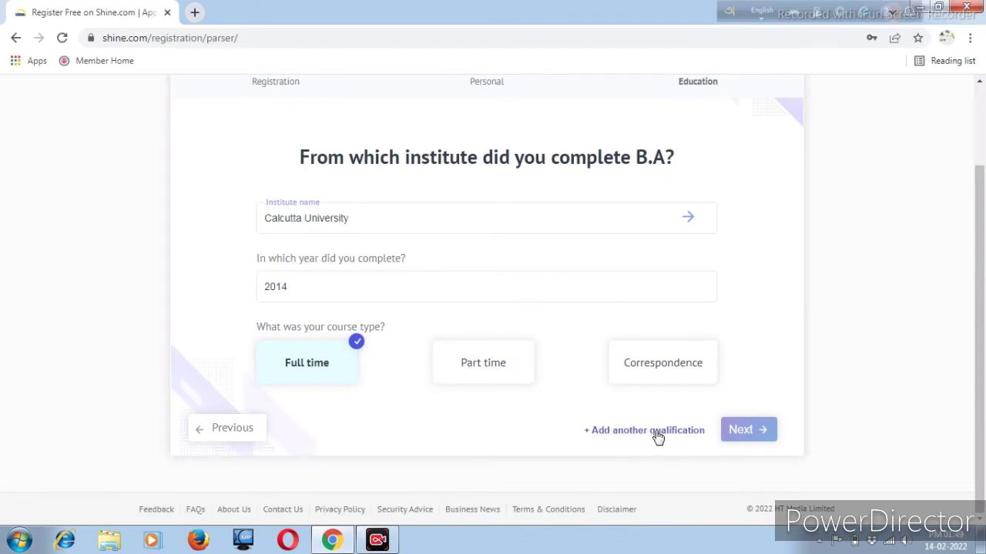
click(741, 430)
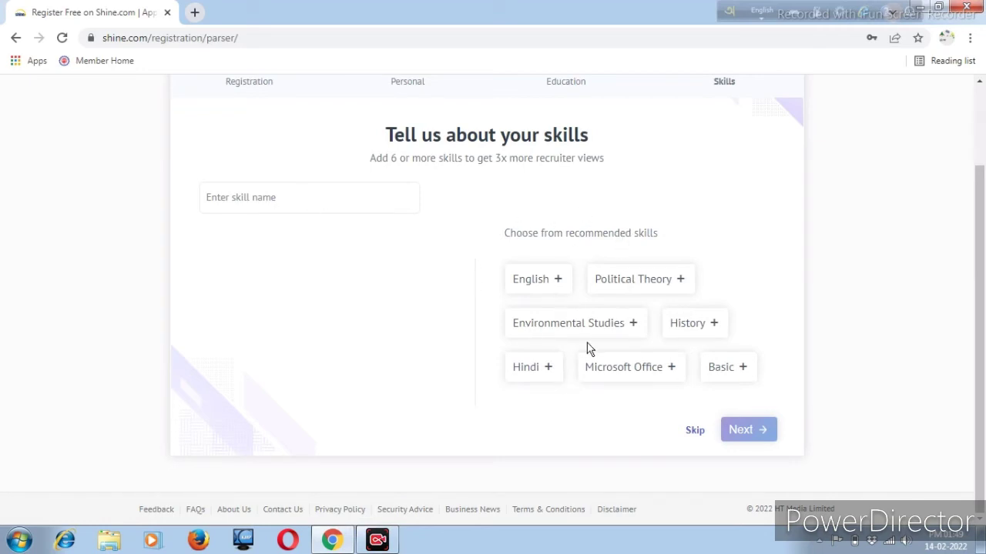
- Add Laptop Support as the first skill
click(264, 197)
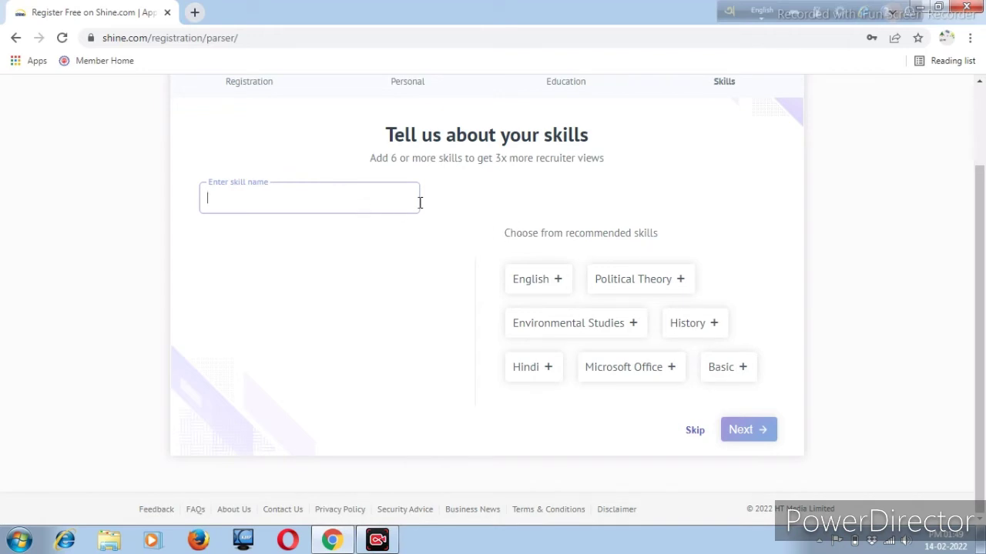
key(Caps_Lock)
text(La)
key(Return)
- Add the skills Mobile Repairing and Service Engineering, and continue to the resume upload
click(249, 197)
text(M)
key(Caps_Lock)
text(obi)
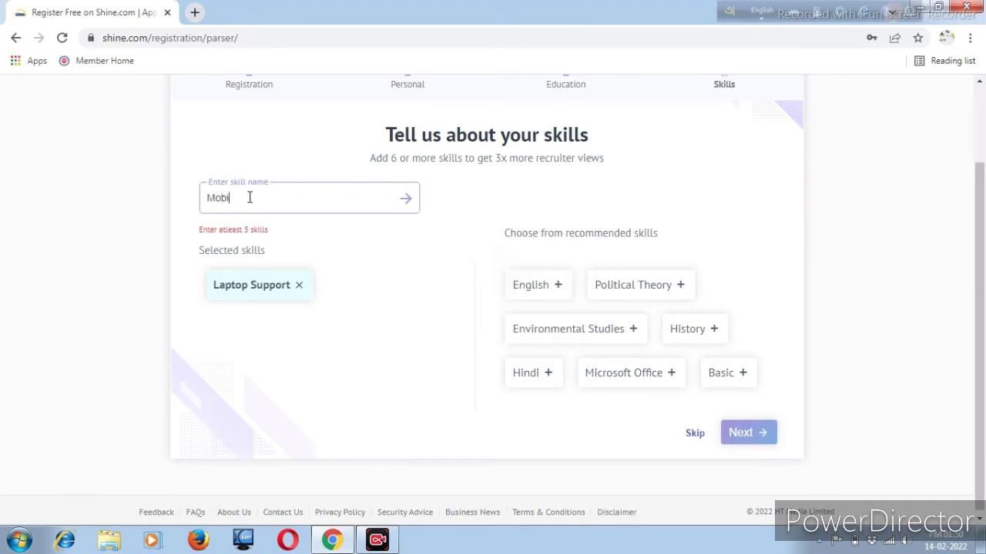
text(le)
key(Caps_Lock)
text(R)
key(Caps_Lock)
text(epa)
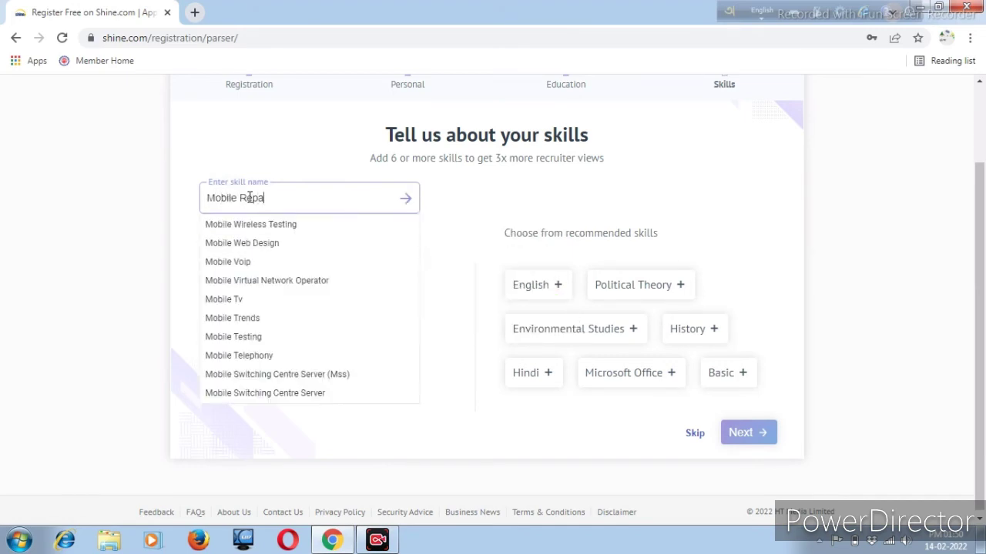
click(237, 224)
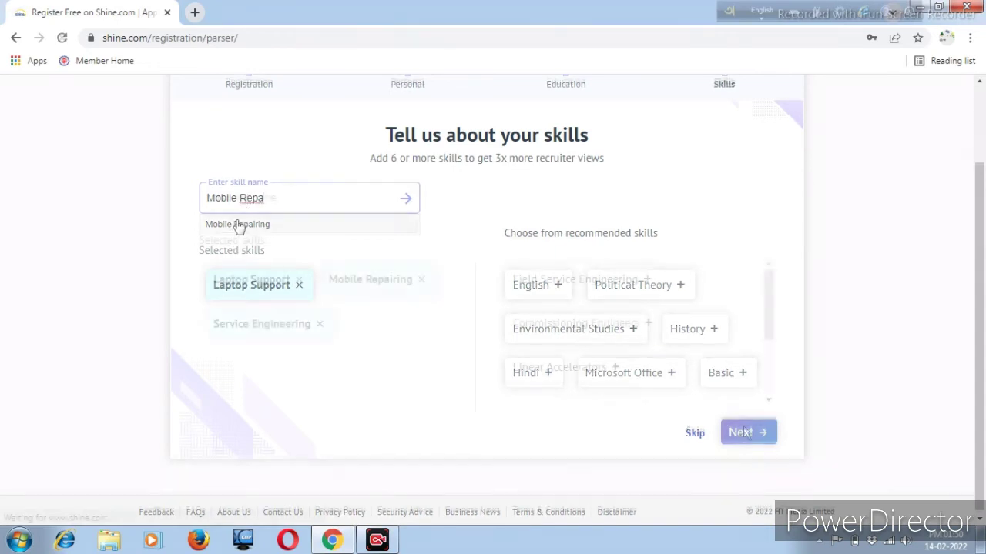
click(743, 432)
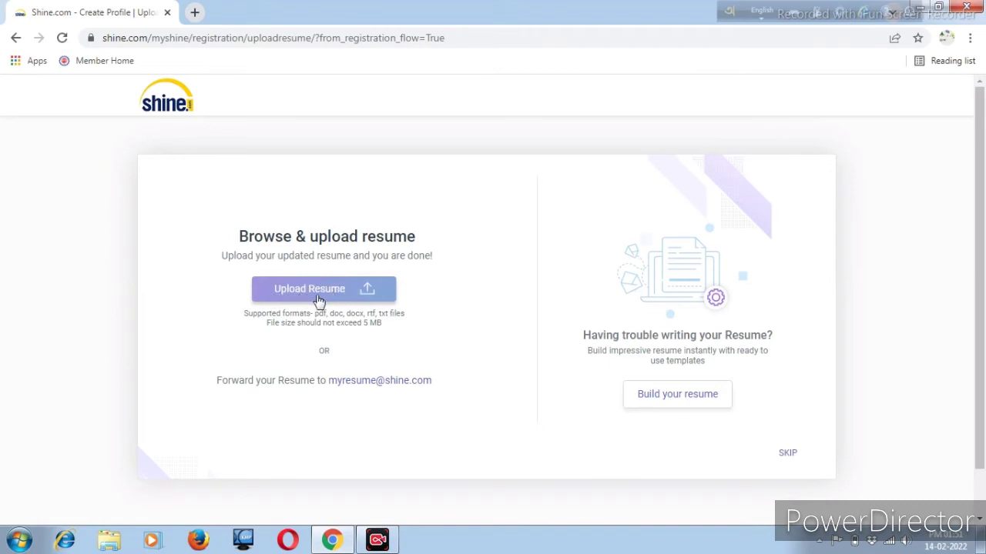
- Try to upload a resume file, and skip the resume section to reach the preferred job details
click(319, 299)
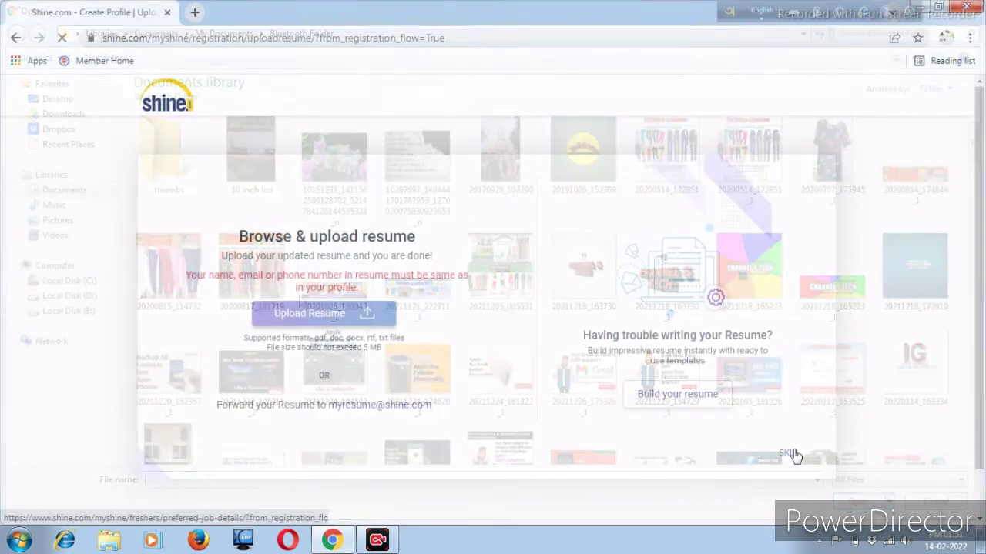
click(788, 453)
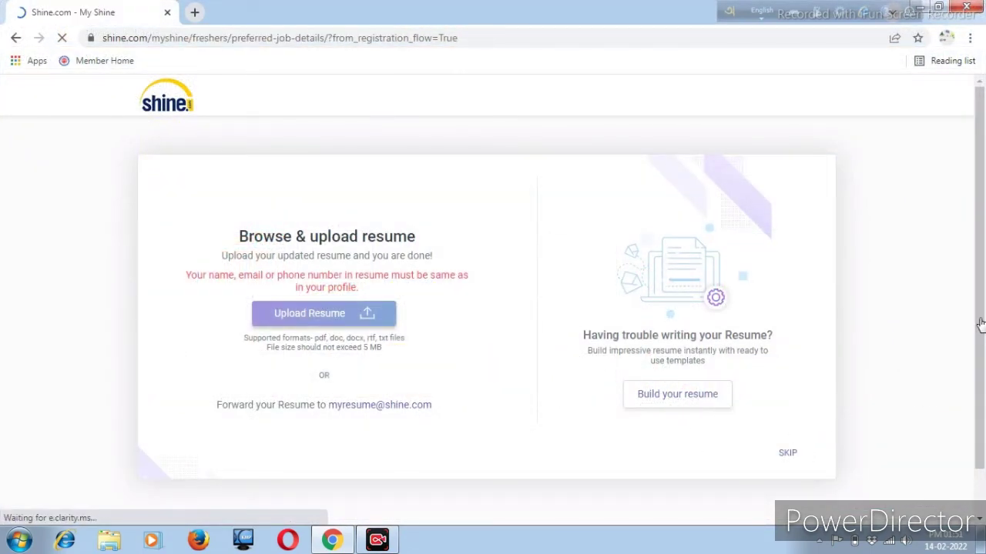
scroll(981, 324, down, 1)
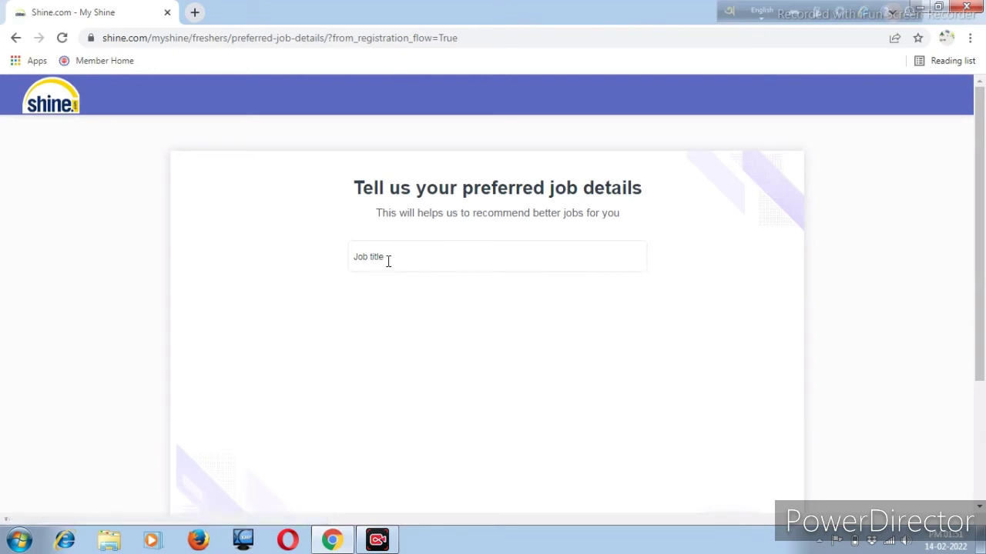
- Search the preferred job titles for Service Engineer and choose Network Service Engineer
key(Caps_Lock)
key(Caps_Lock)
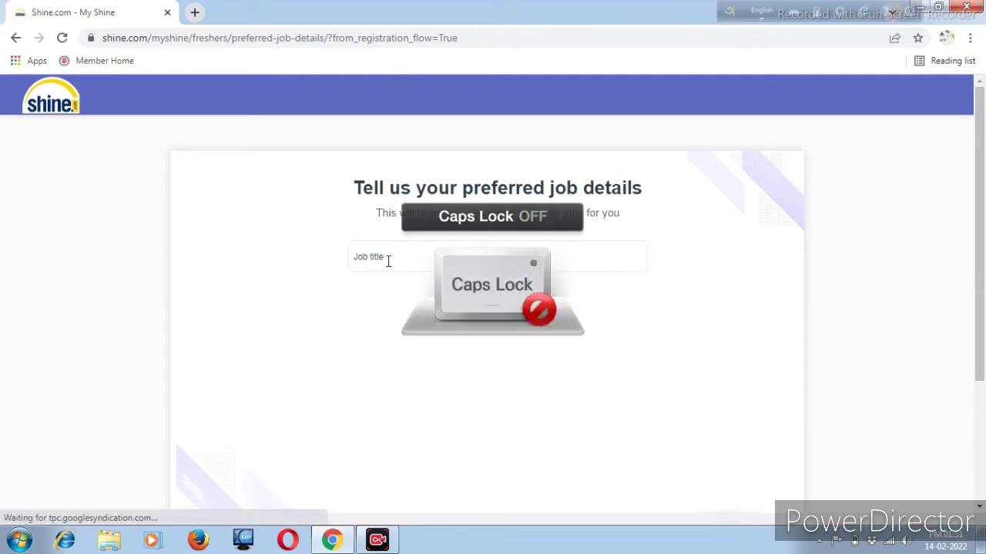
click(388, 261)
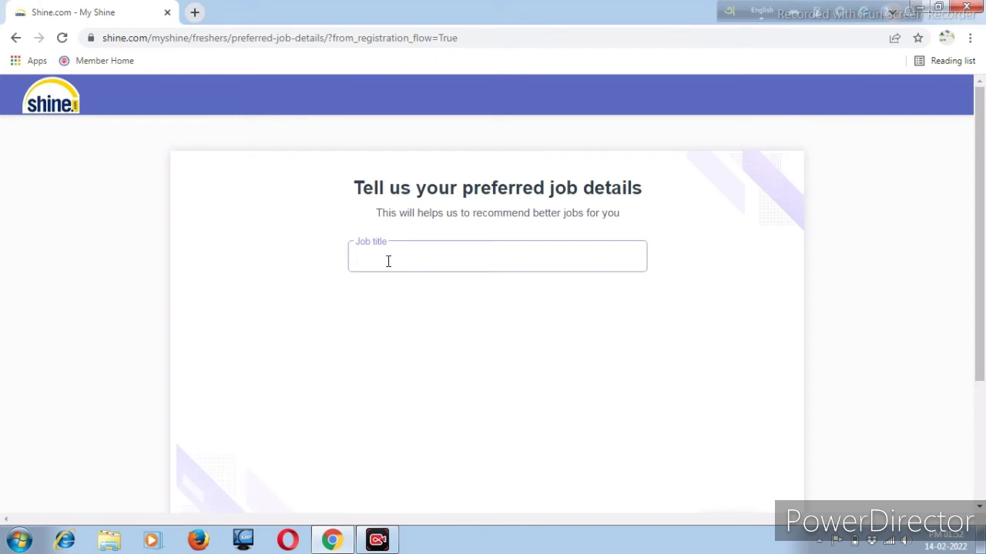
text(S)
key(Caps_Lock)
text(erv)
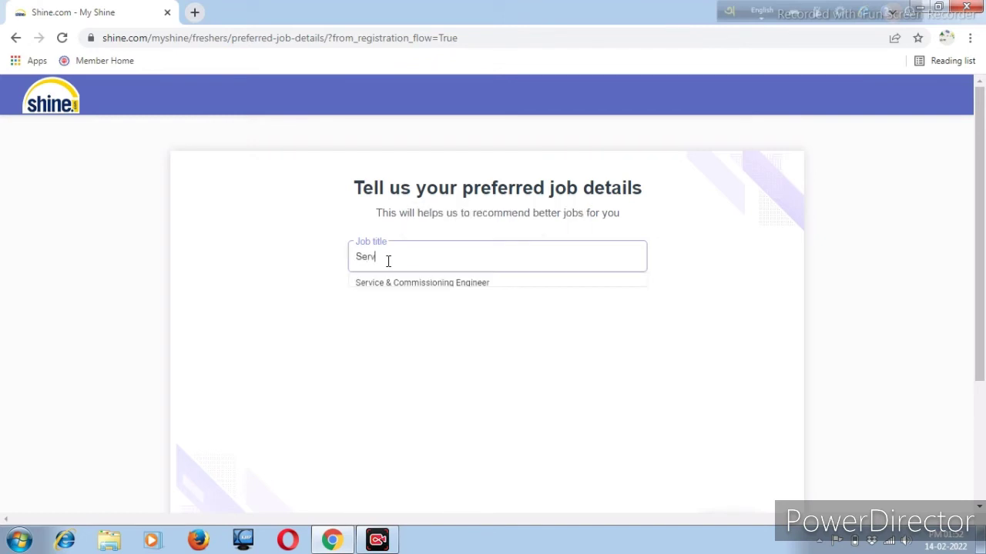
text(ice E)
key(Caps_Lock)
text(ngineer)
click(423, 284)
- Set the preferred salary to Rs 2.0 - 2.5 Lakh / Yr and the department to IT Operations / EDP / MIS
click(448, 318)
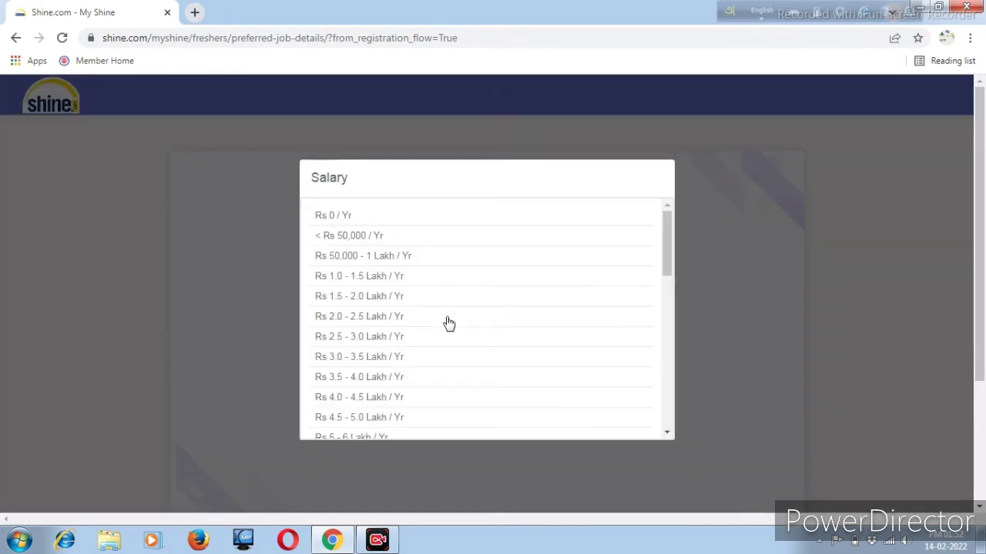
drag(662, 236, 664, 243)
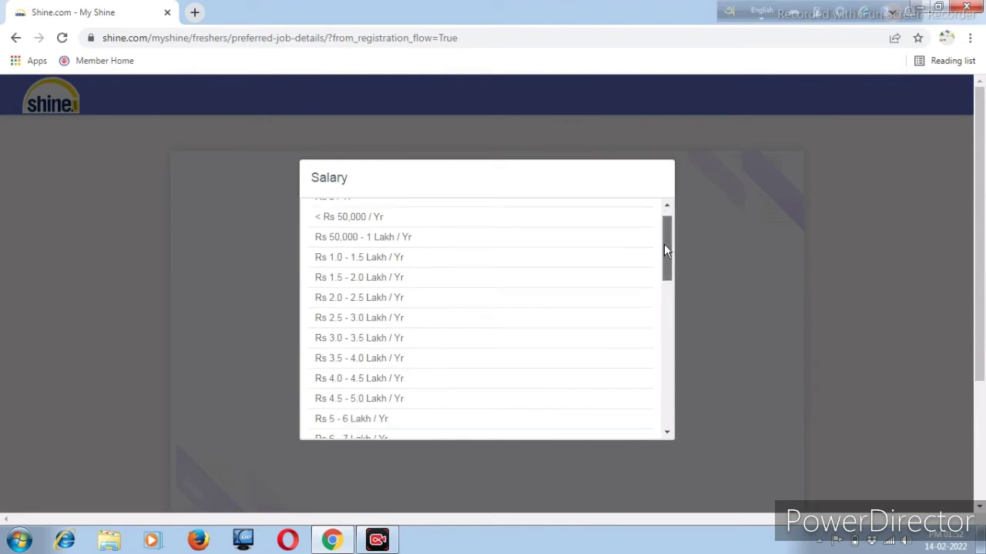
click(359, 289)
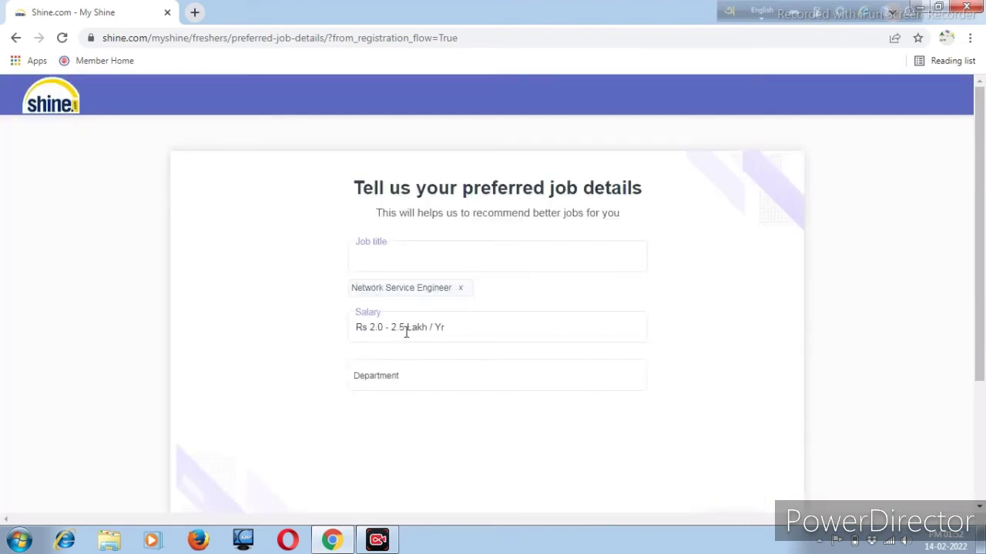
click(390, 383)
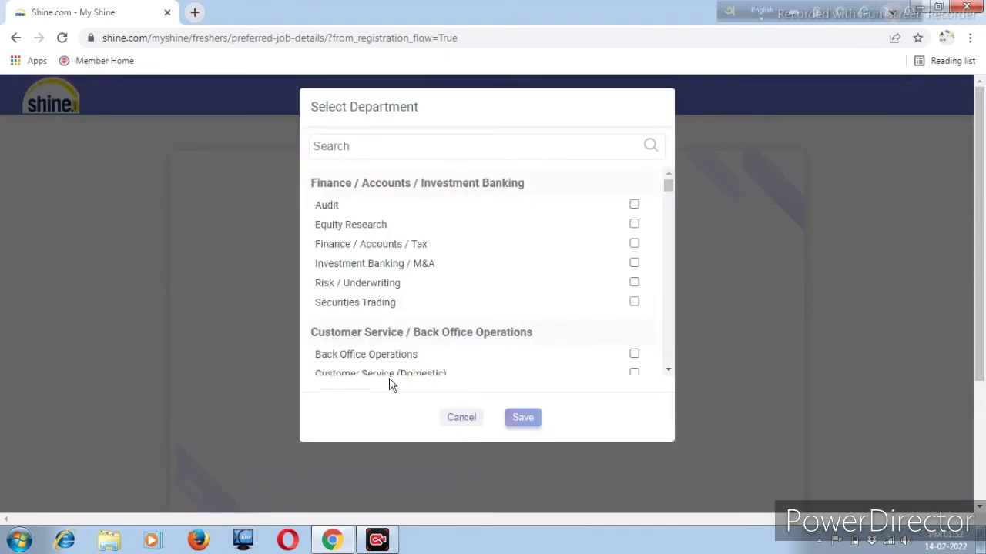
drag(667, 187, 669, 203)
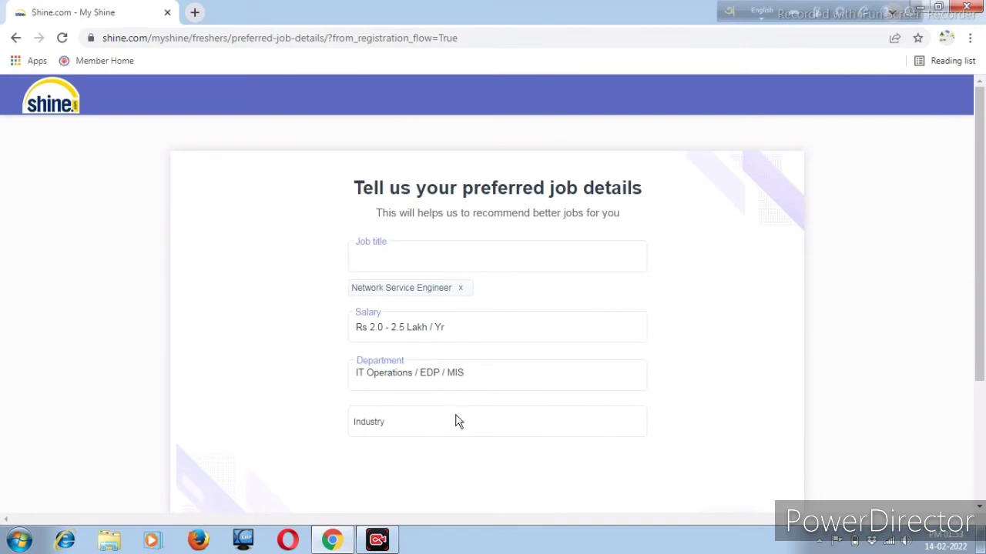
- Set the preferred industry to IT - Hardware / Networking and finish the registration to reach the dashboard
click(400, 421)
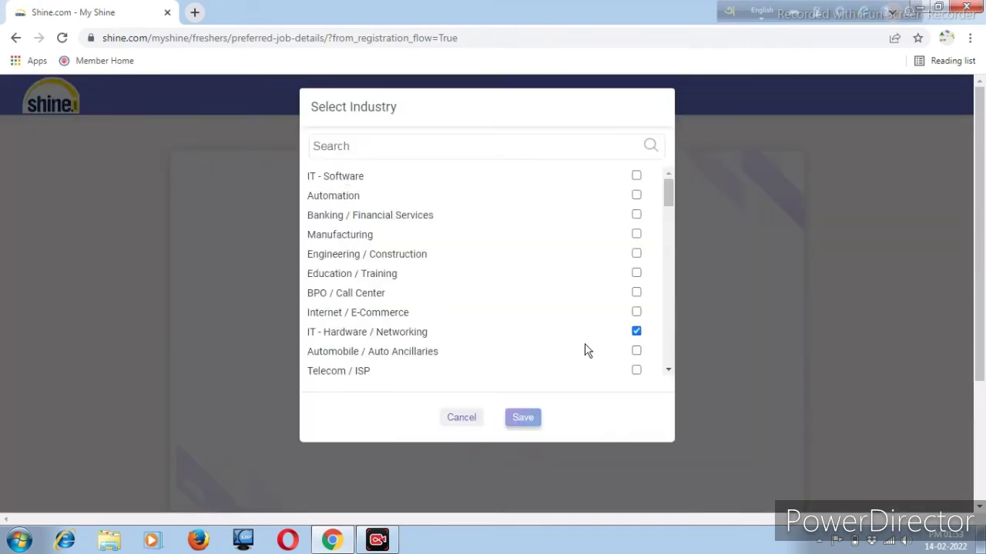
click(522, 418)
scroll(805, 339, down, 3)
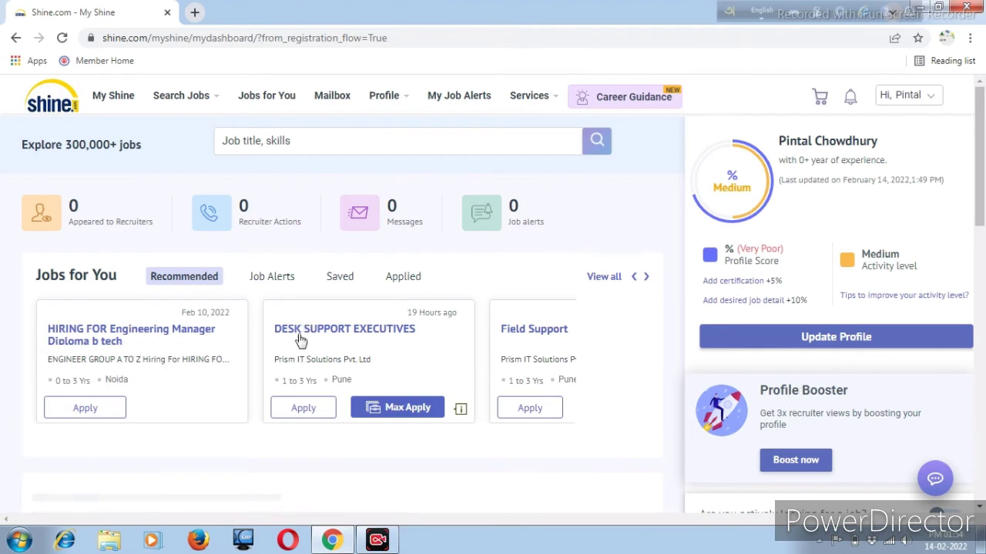
- View the dashboard's job search fields for title, location and experience, and close the search
click(279, 147)
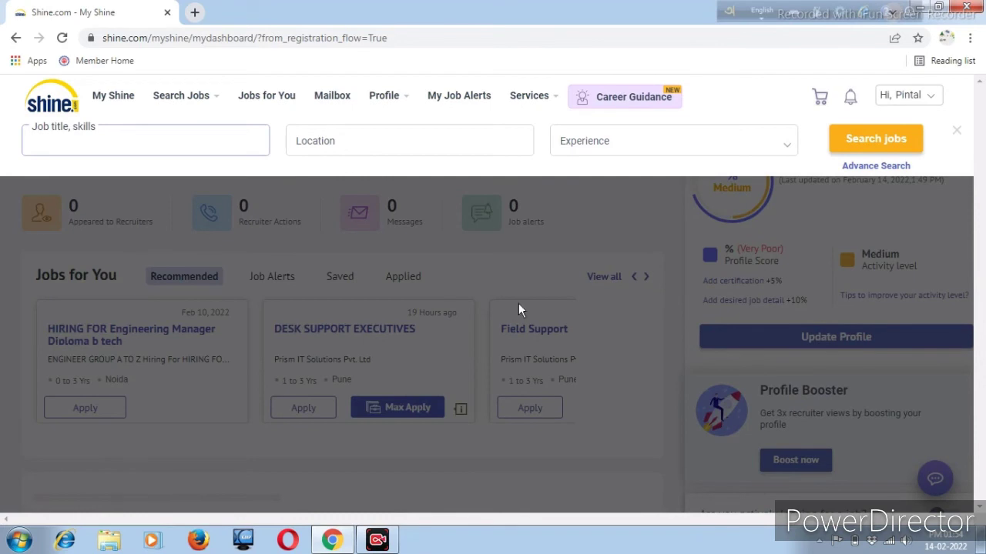
click(956, 131)
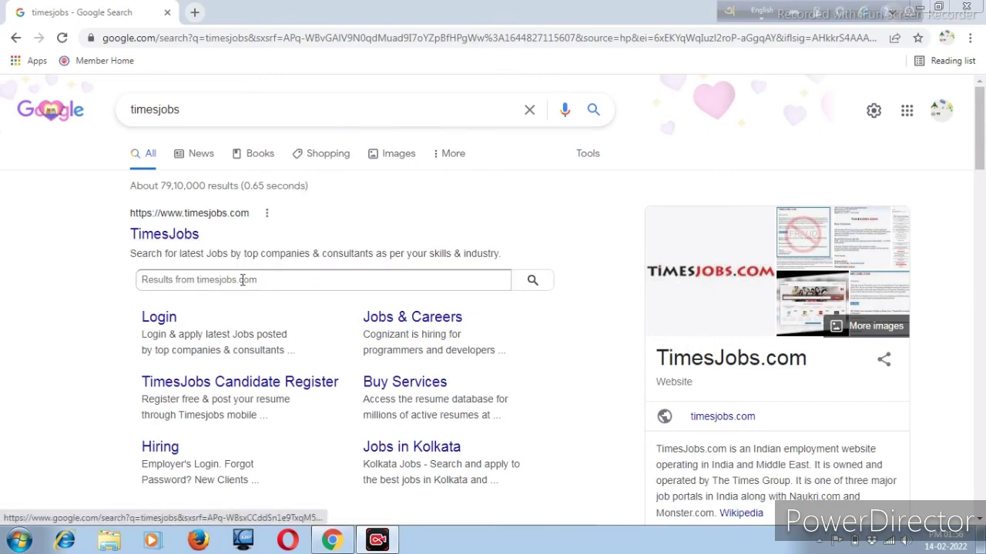
- Open the TimesJobs website from the Google results and go to its new candidate registration form
click(189, 242)
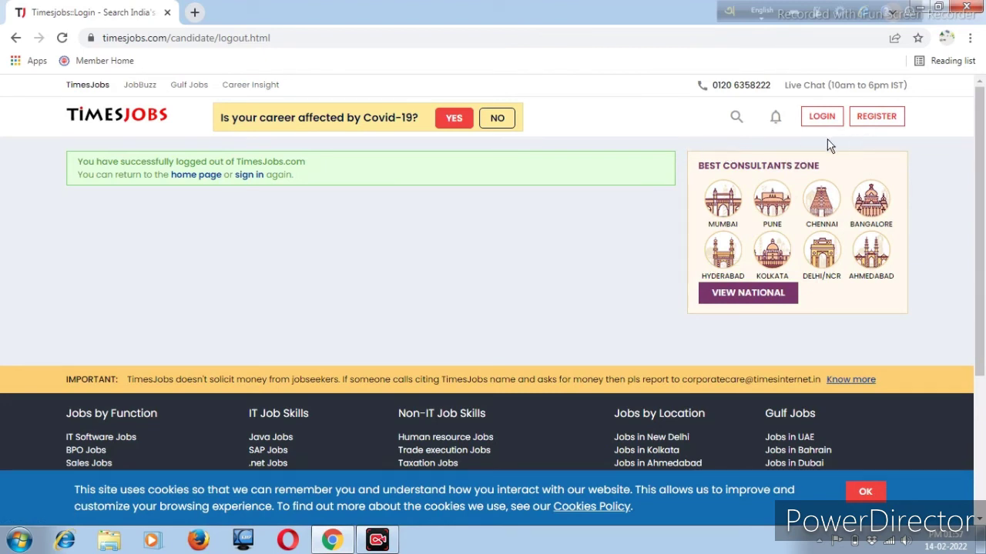
click(870, 121)
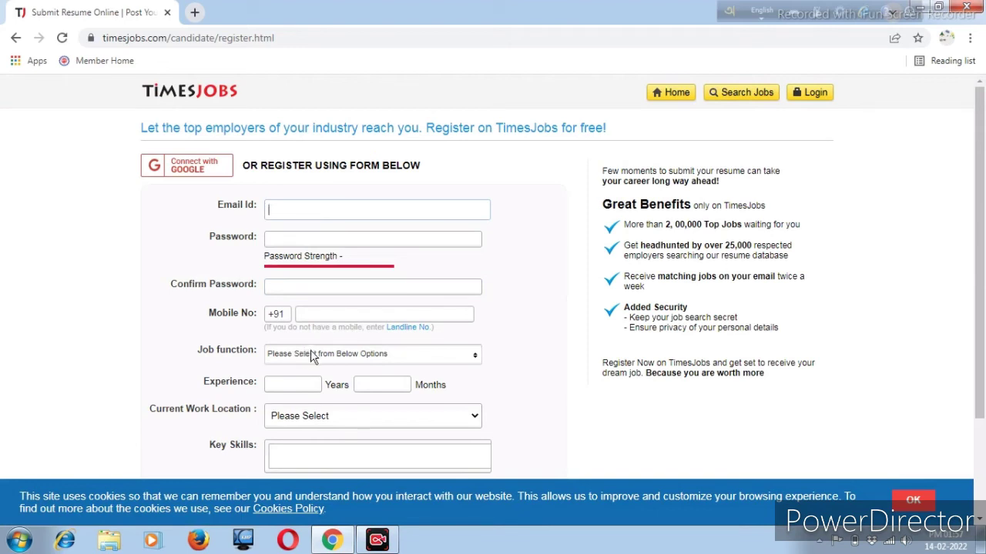
- Examine the TimesJobs registration form's fields from the email and password through key skills and resume upload
scroll(501, 308, down, 1)
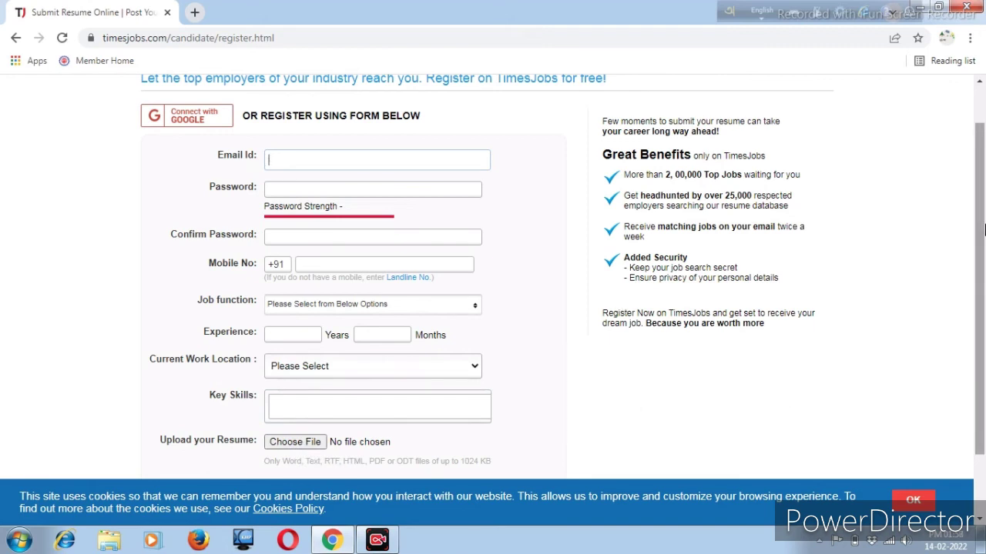
drag(981, 230, 981, 218)
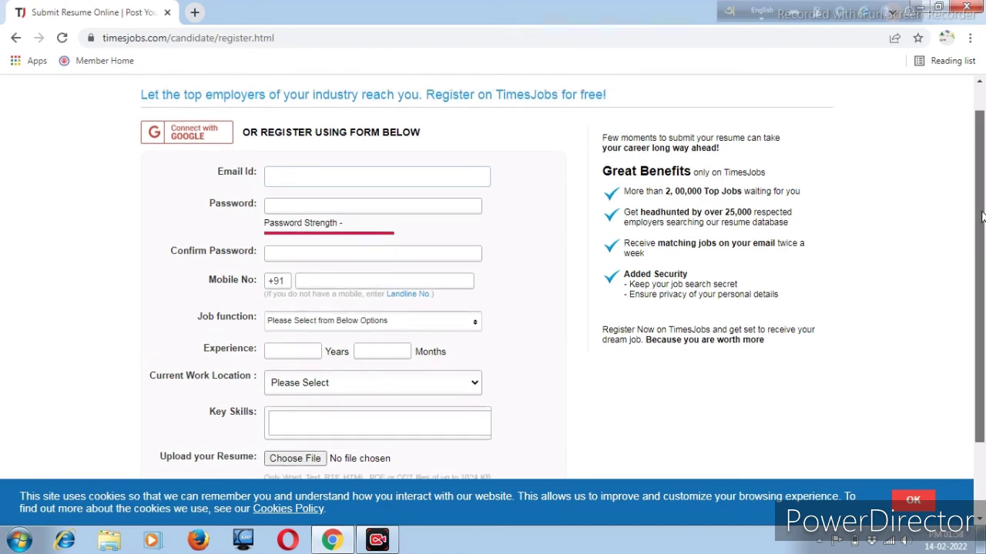
click(291, 177)
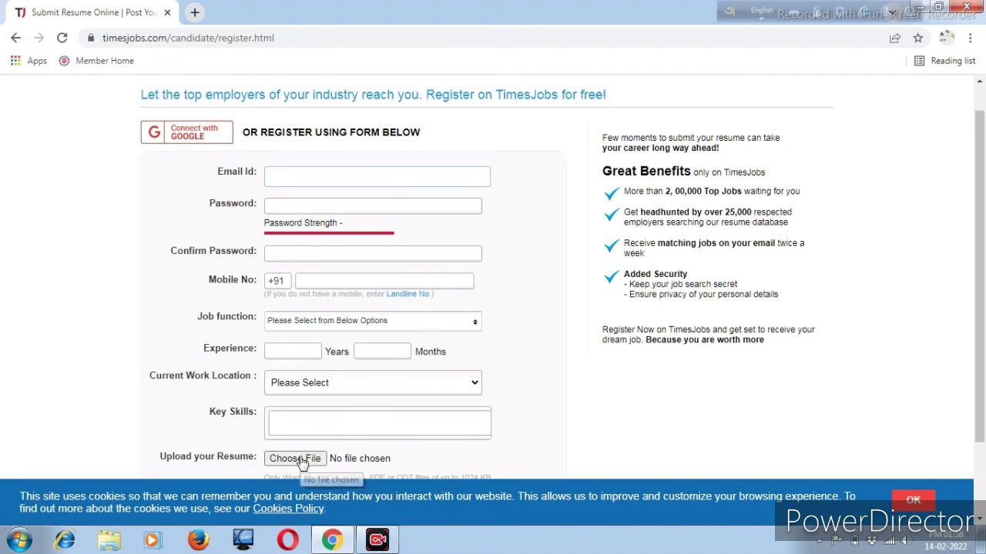
drag(983, 277, 983, 349)
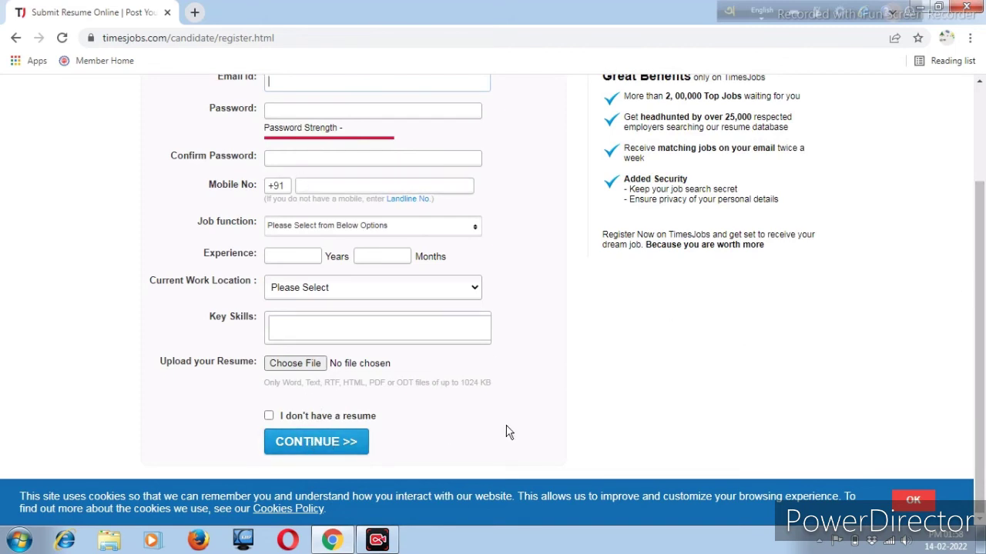
scroll(977, 248, up, 1)
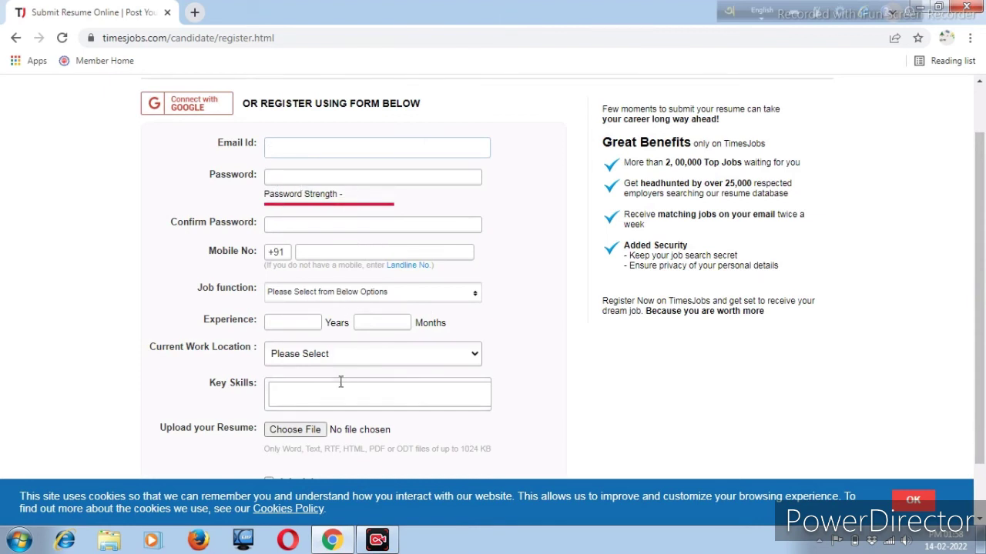
scroll(979, 258, down, 1)
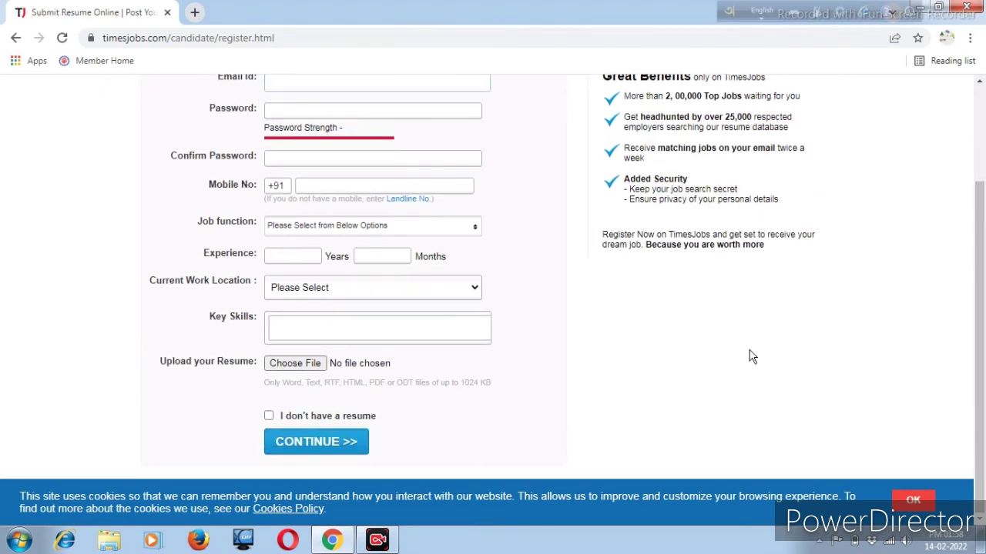
scroll(970, 221, up, 1)
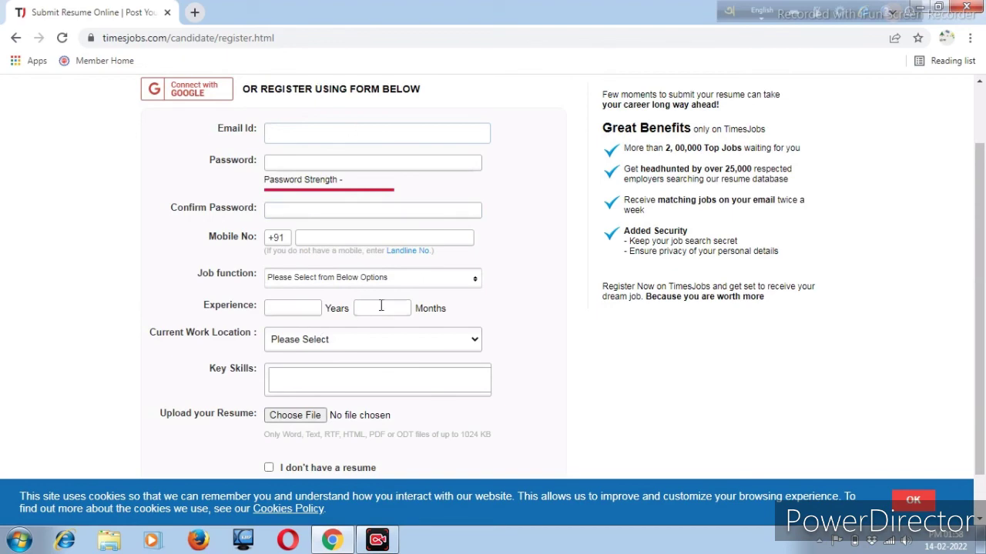
scroll(979, 199, down, 1)
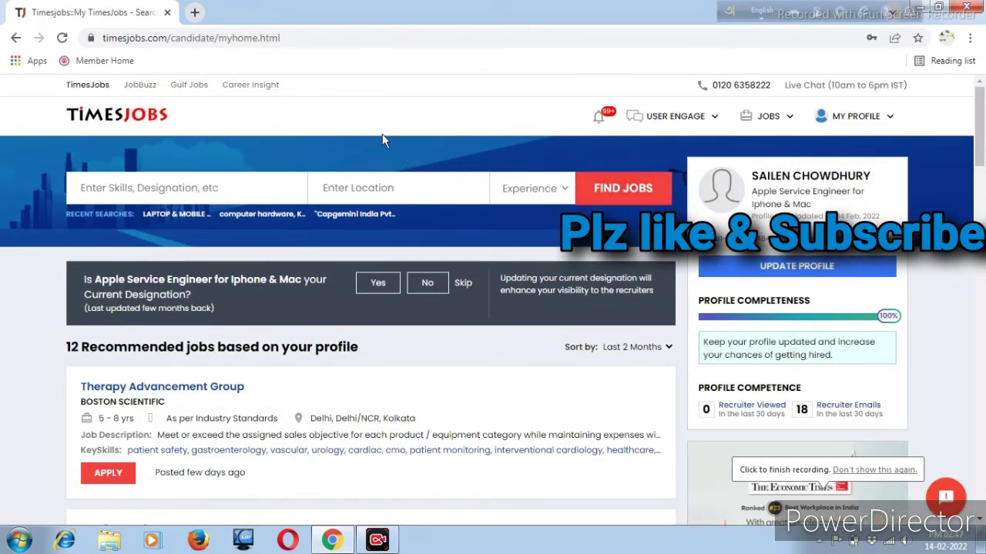
- Open the existing TimesJobs profile for updating and review its employment and job category details
mouse_move(858, 137)
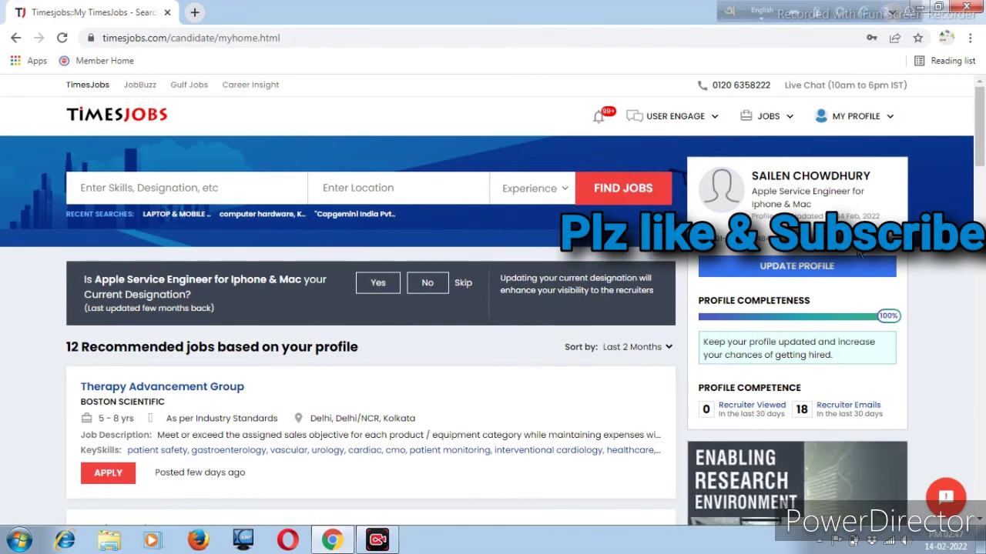
click(829, 271)
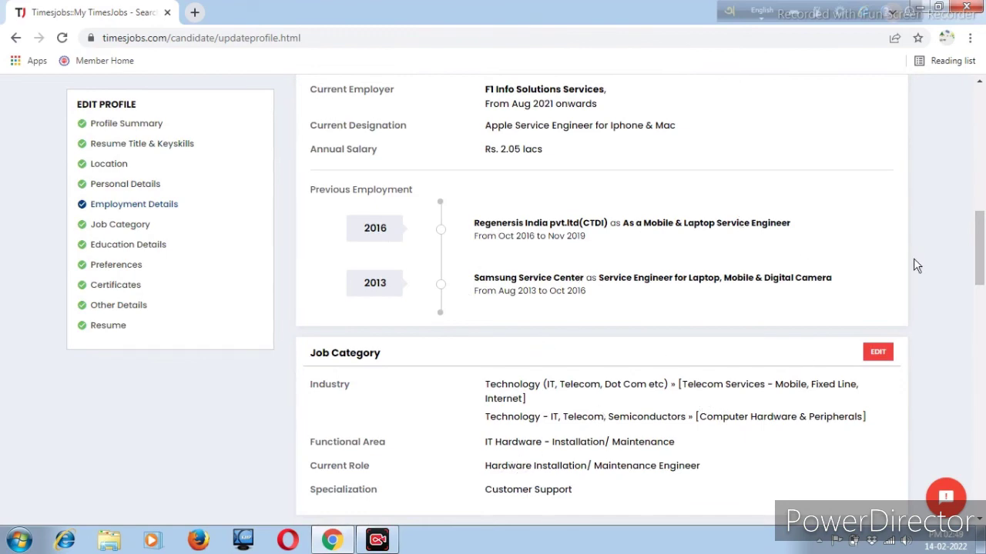
- Open the Indeed India website from the Google results and go to its page for creating an account or signing in
scroll(916, 266, up, 1)
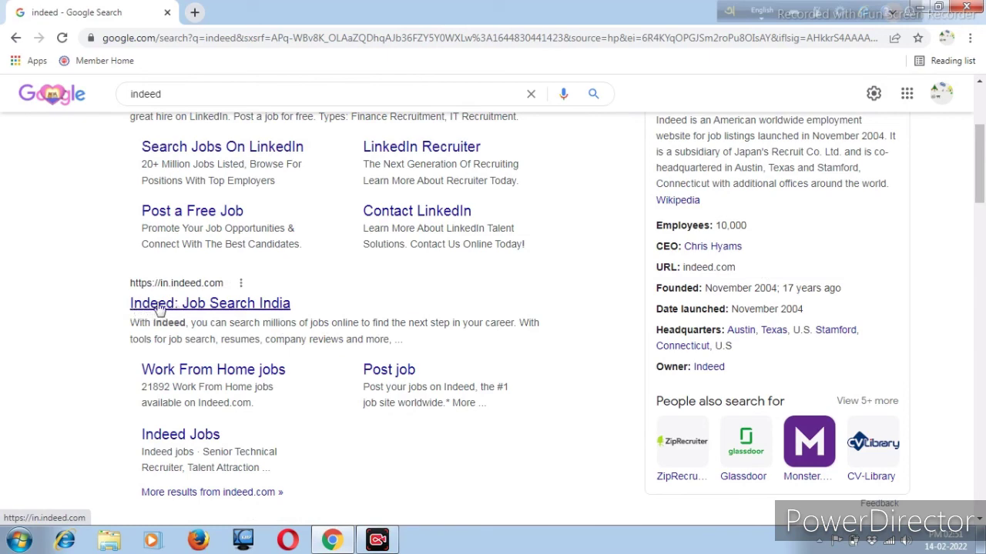
click(182, 305)
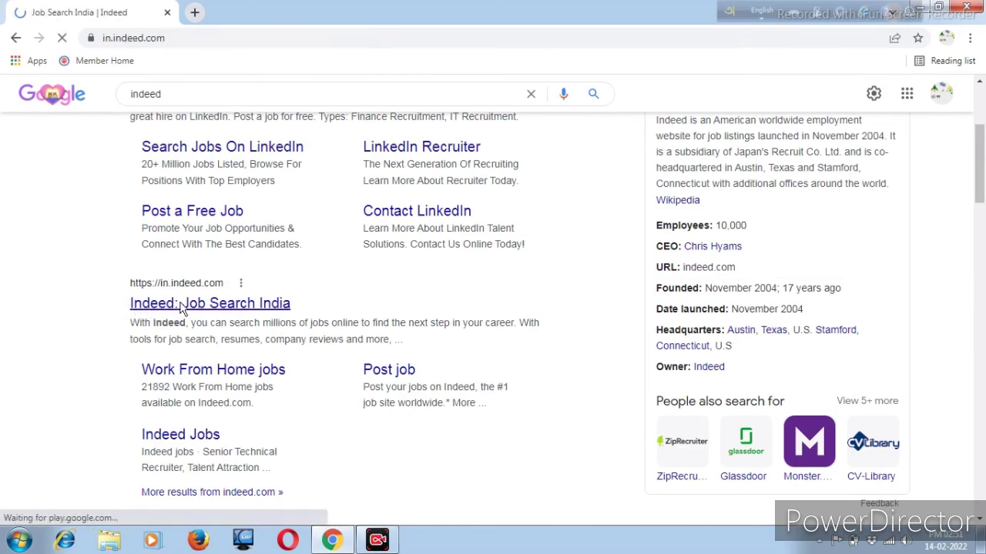
click(229, 189)
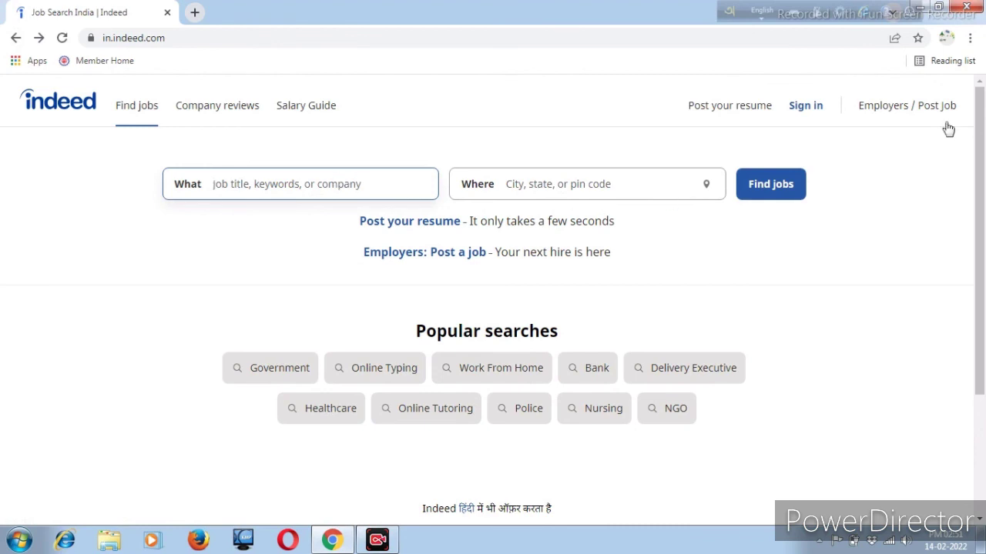
click(815, 107)
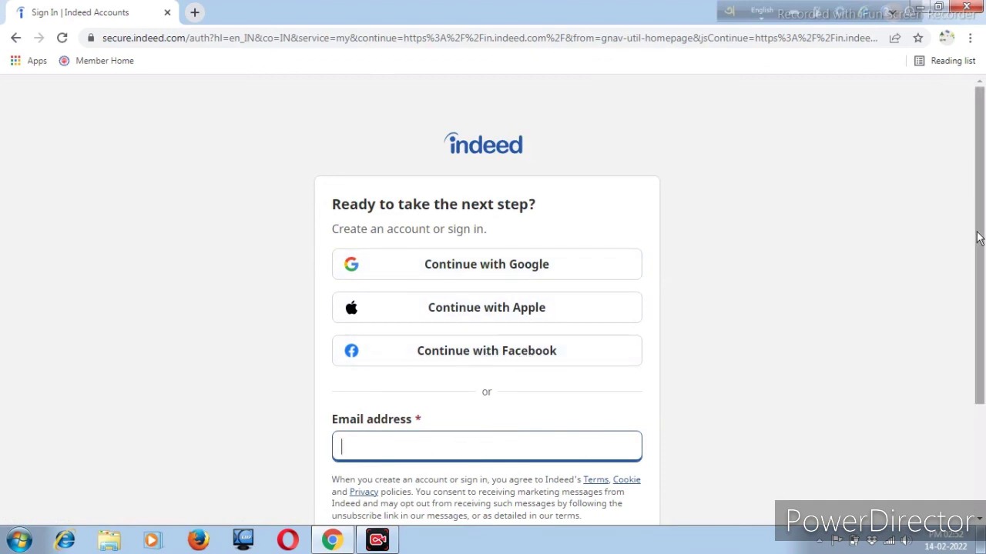
scroll(978, 282, down, 1)
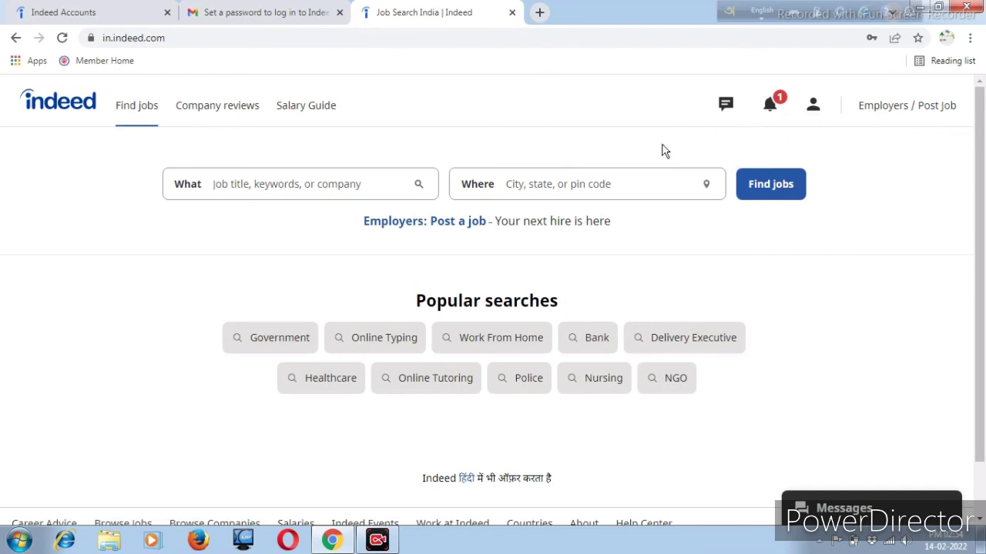
- Open the Indeed resume from the account profile and set the highest level of education to Bachelor's
click(813, 108)
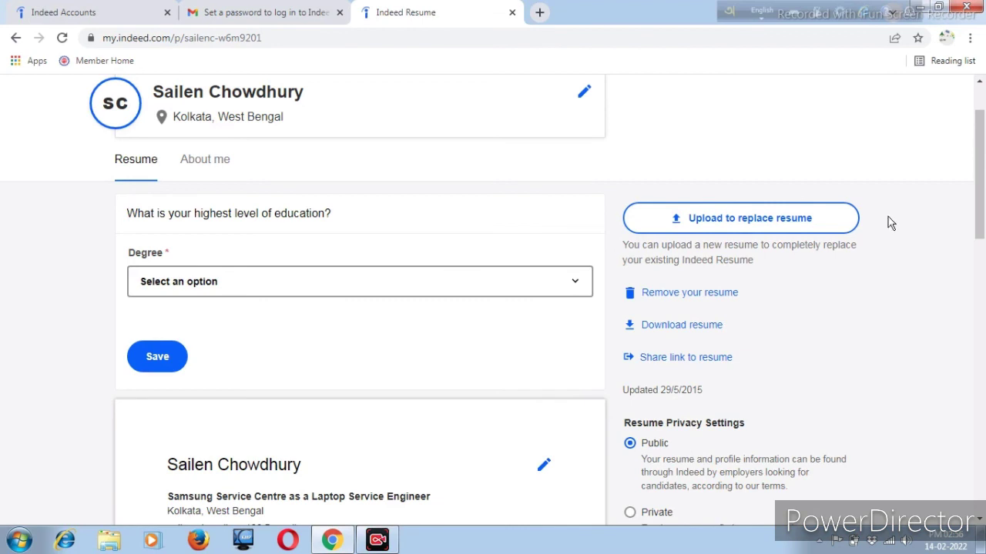
click(254, 282)
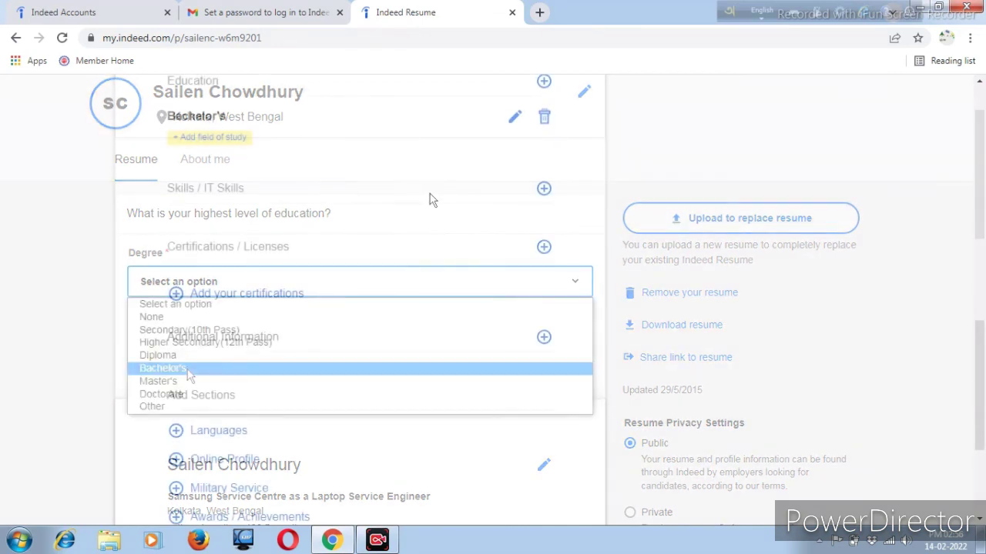